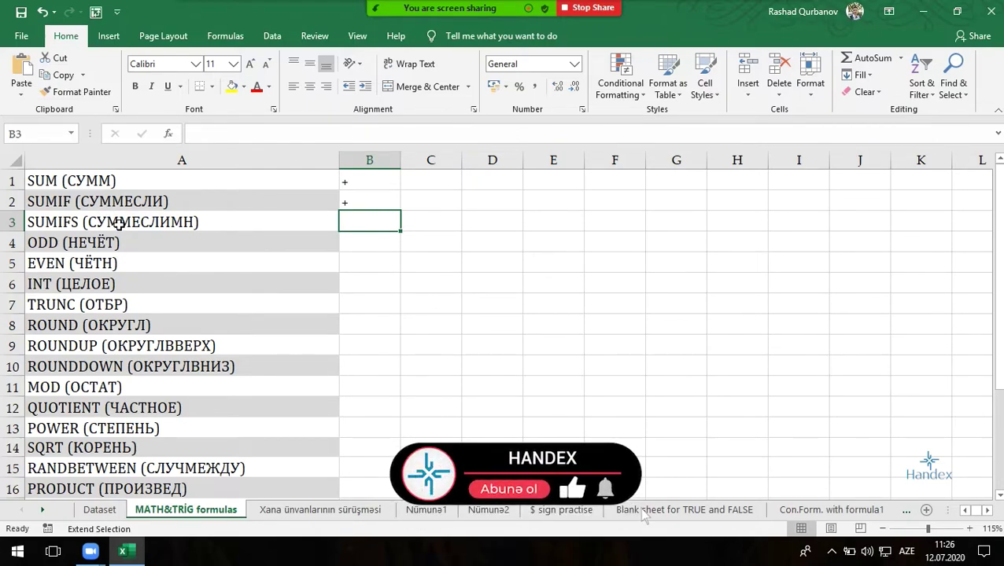
# Step: Open the Dataset sheet tab to show the employee table
pyautogui.click(114, 512)
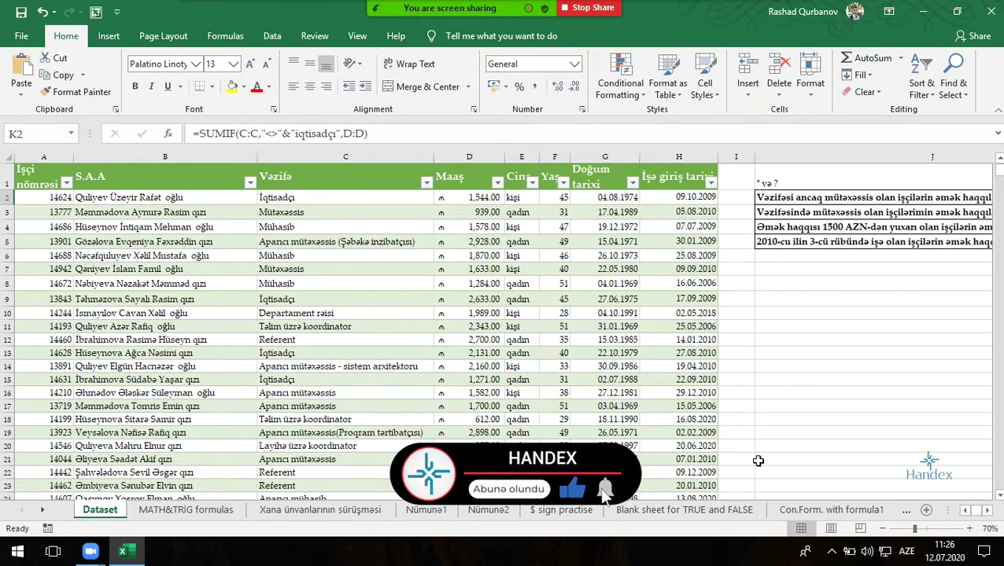
# Step: Select cell J8, just below the list of SUMIF salary tasks in column J
pyautogui.click(767, 284)
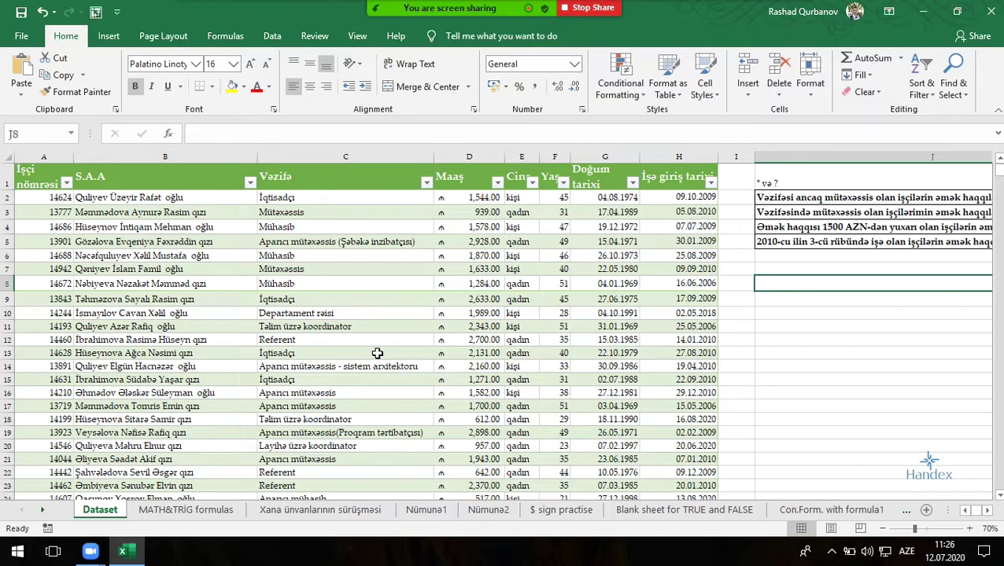
pyautogui.scroll(-3, 377, 353)
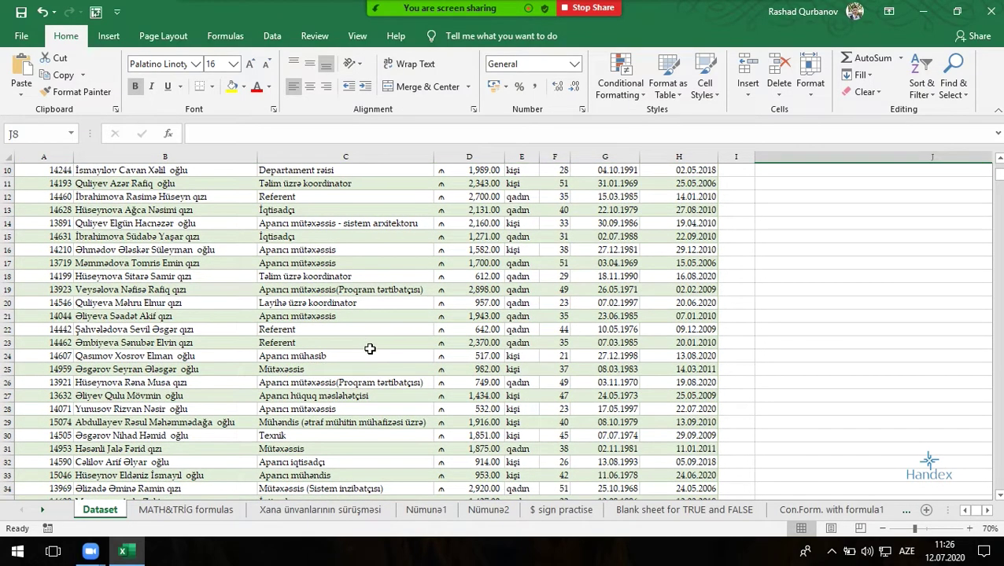
pyautogui.scroll(3, 378, 348)
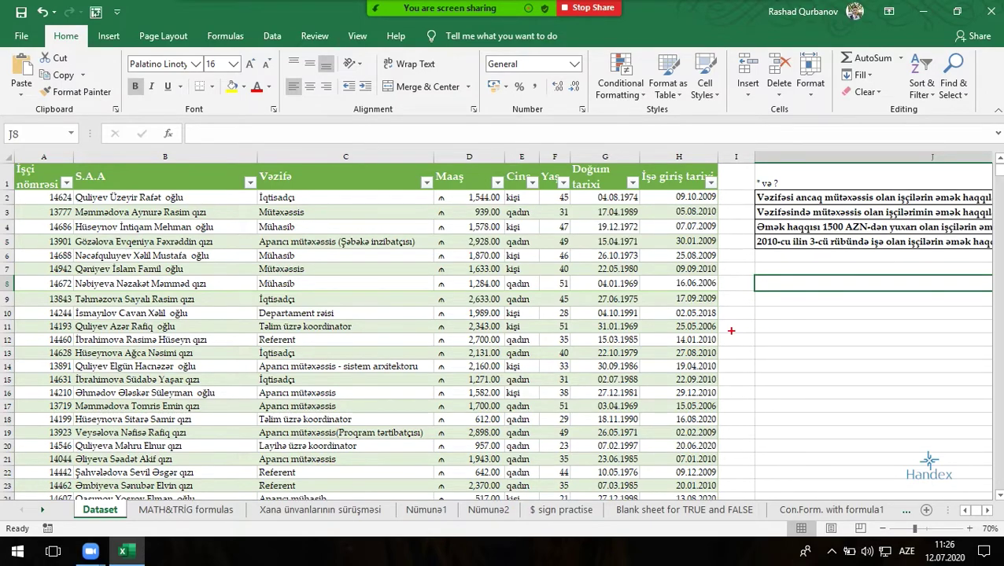
pyautogui.moveTo(790, 322); pyautogui.dragTo(810, 306)
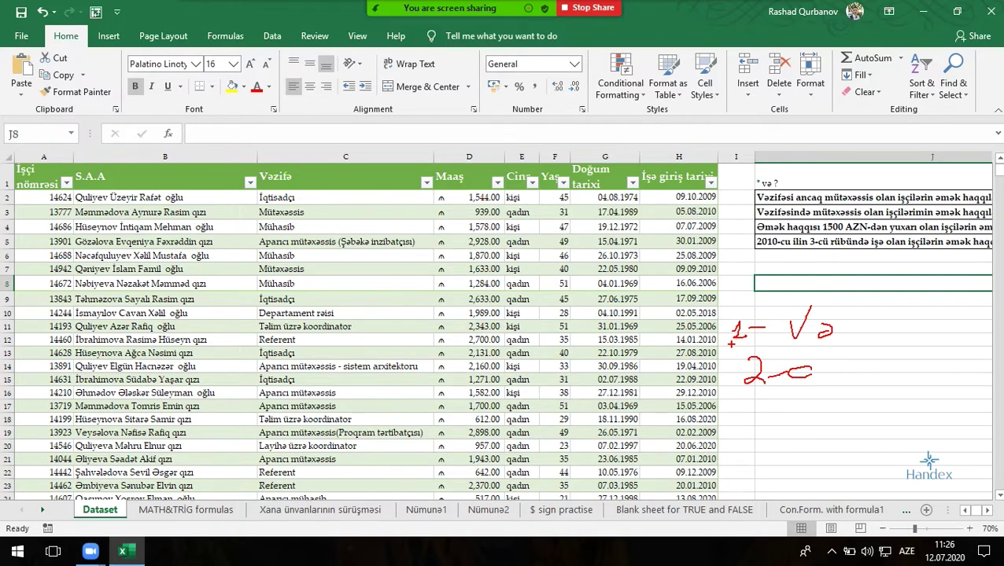
pyautogui.press('Escape')
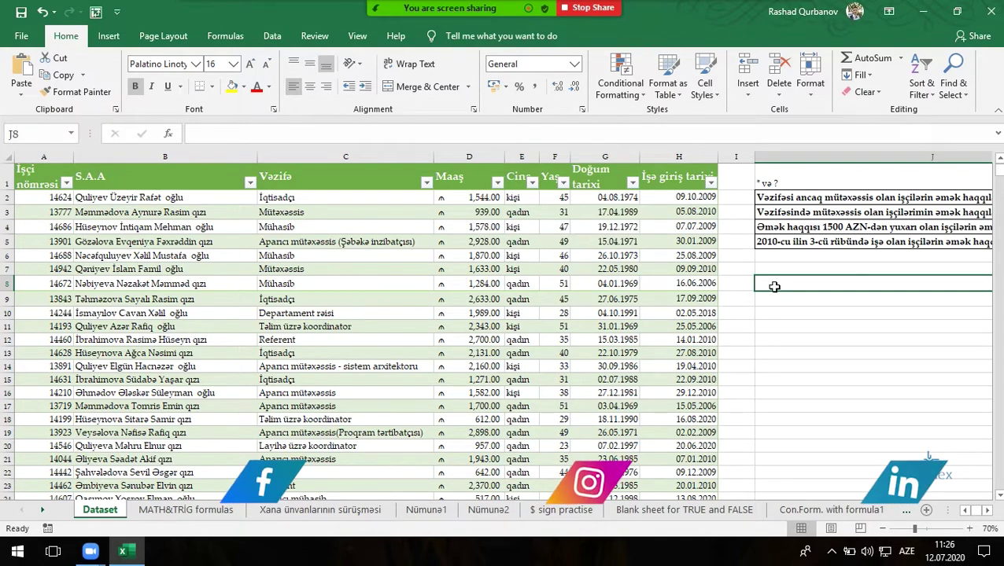
# Step: Enter =SUMIFS in J8 and bring up its Function Arguments form
pyautogui.write('=')
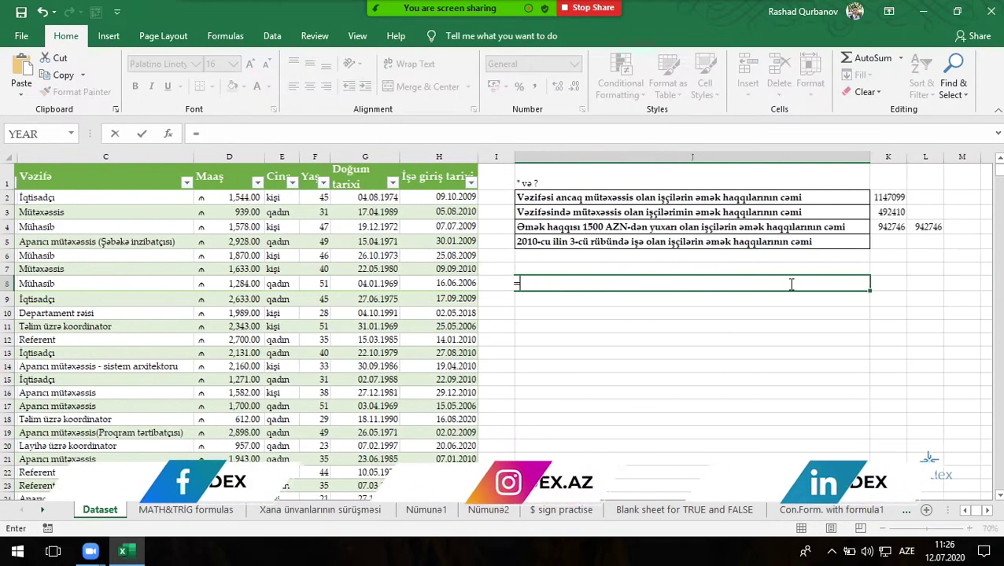
pyautogui.write('sumifs')
pyautogui.press('Tab')
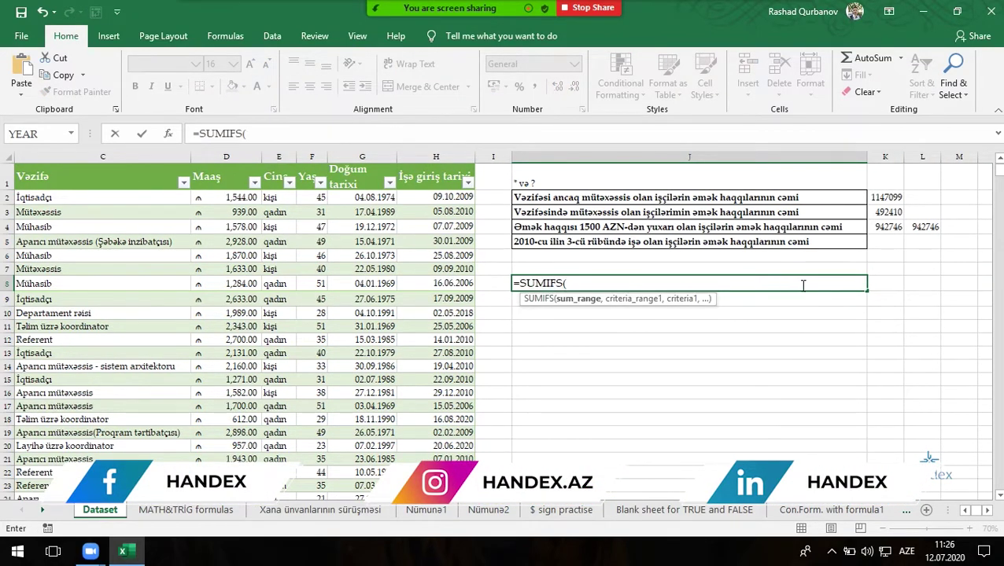
pyautogui.click(166, 133)
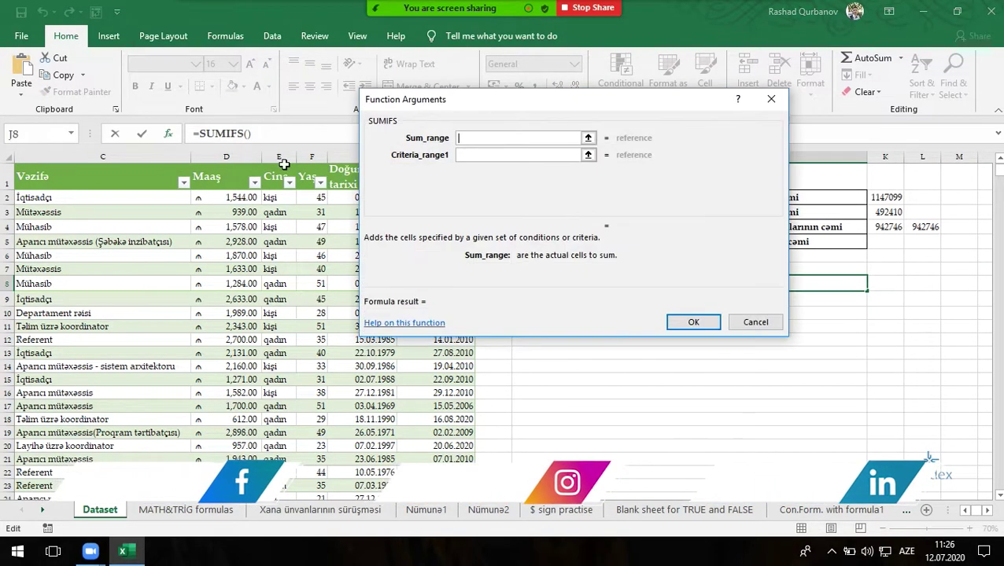
pyautogui.press('Tab')
pyautogui.press('Tab')
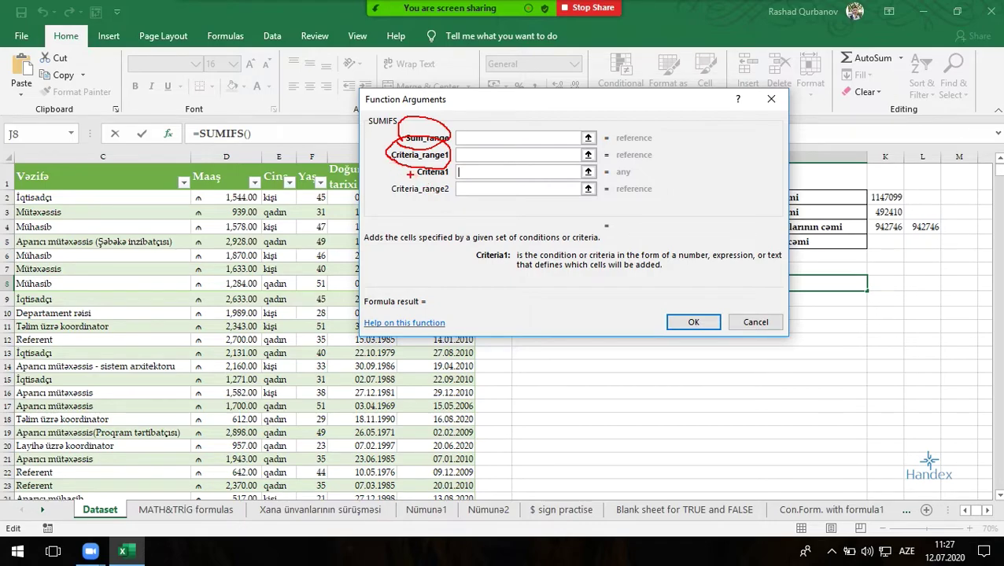
# Step: Step through the empty SUMIFS argument fields and move the form aside
pyautogui.moveTo(409, 174); pyautogui.dragTo(461, 168)
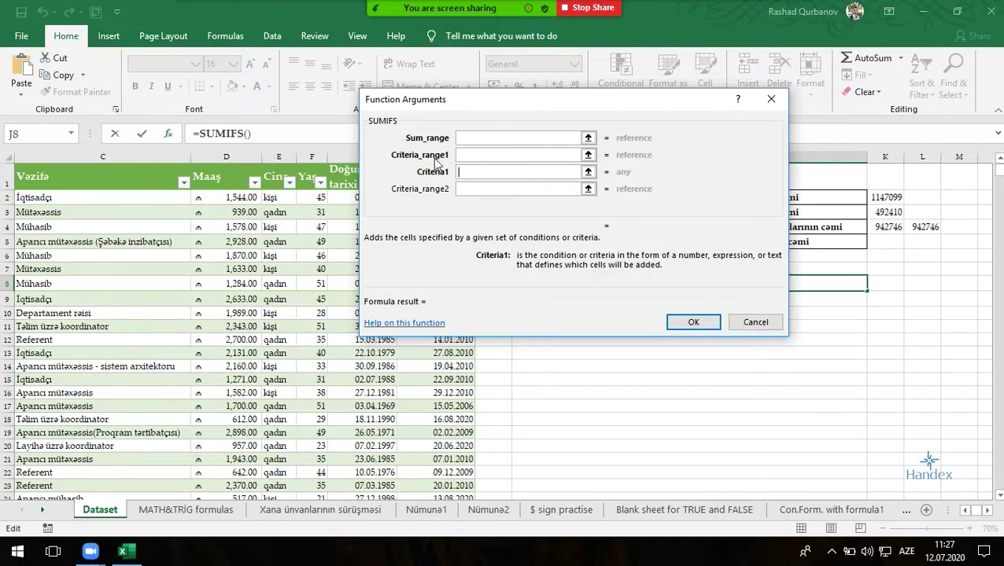
pyautogui.press('Tab')
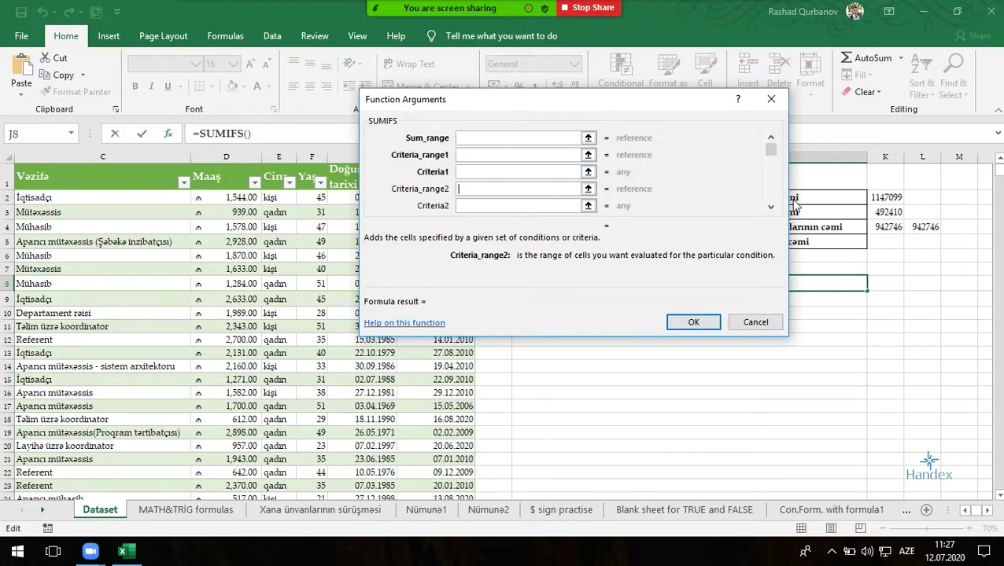
pyautogui.press('Tab')
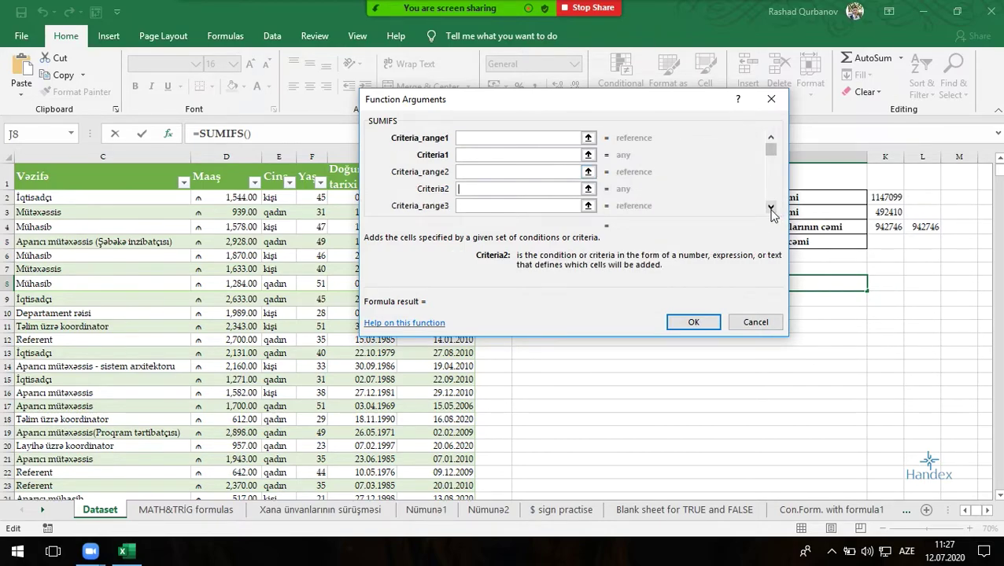
pyautogui.press('Tab')
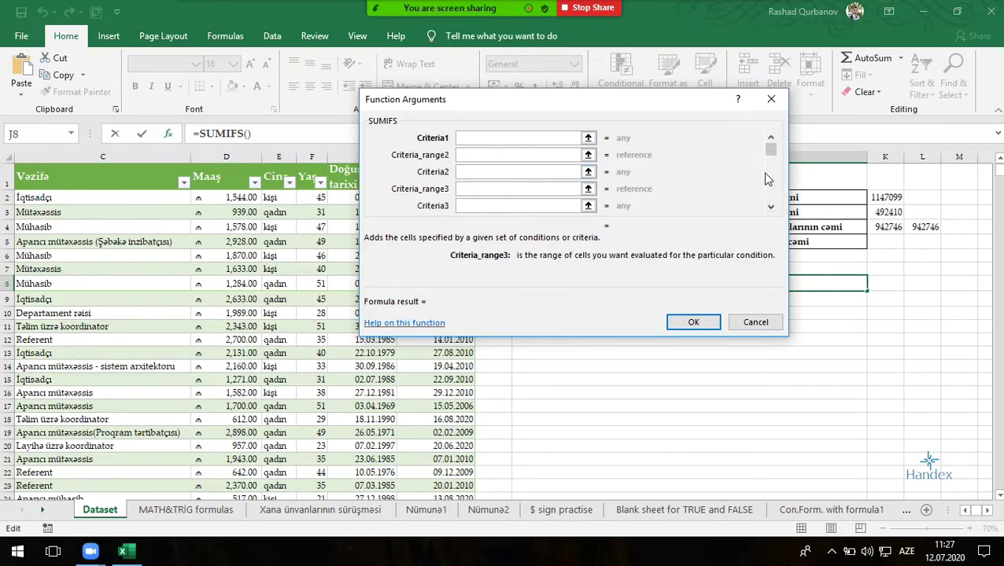
pyautogui.moveTo(769, 152); pyautogui.dragTo(771, 198)
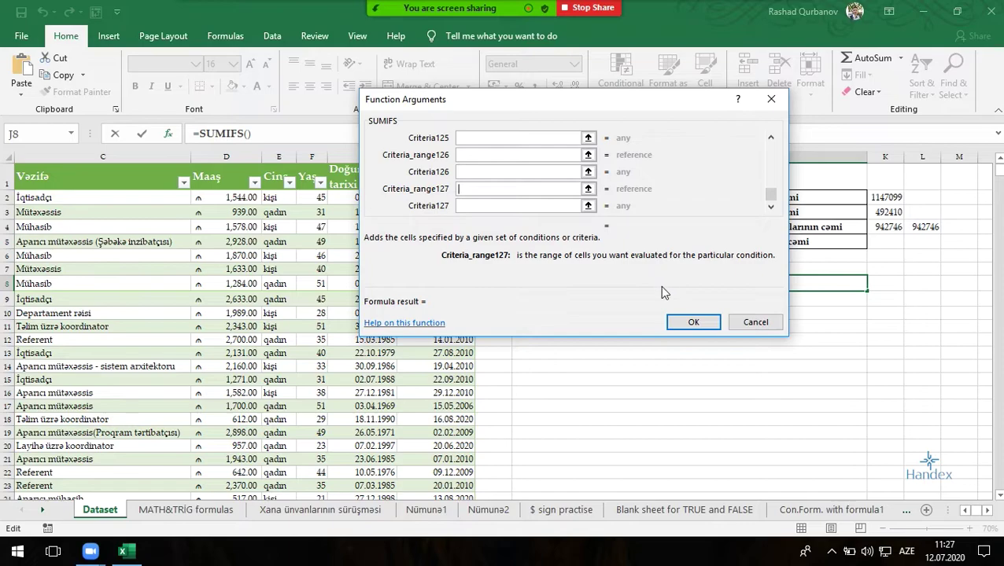
pyautogui.moveTo(770, 197); pyautogui.dragTo(771, 151)
pyautogui.moveTo(610, 101); pyautogui.dragTo(704, 106)
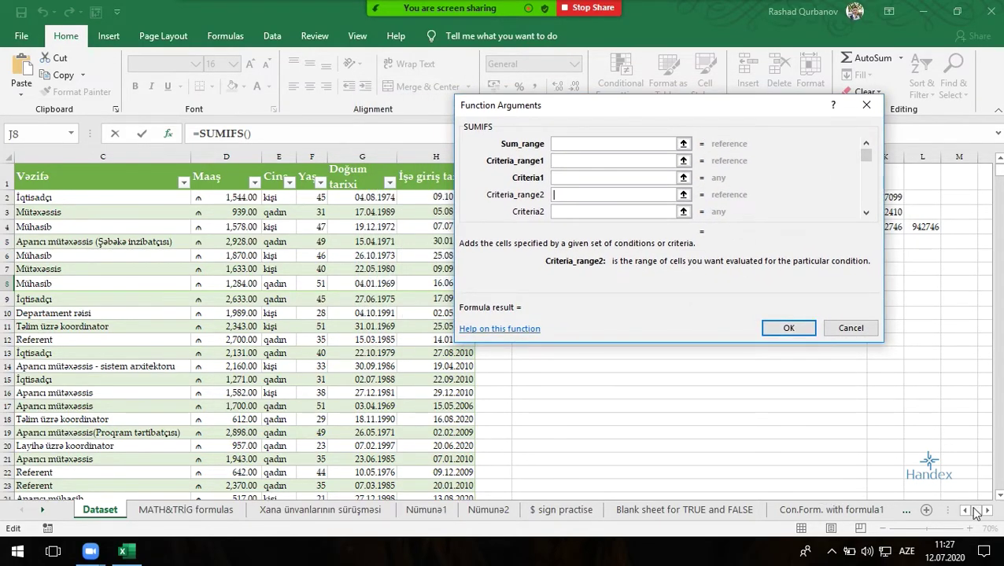
pyautogui.click(966, 510)
pyautogui.click(966, 510)
pyautogui.moveTo(565, 105); pyautogui.dragTo(839, 138)
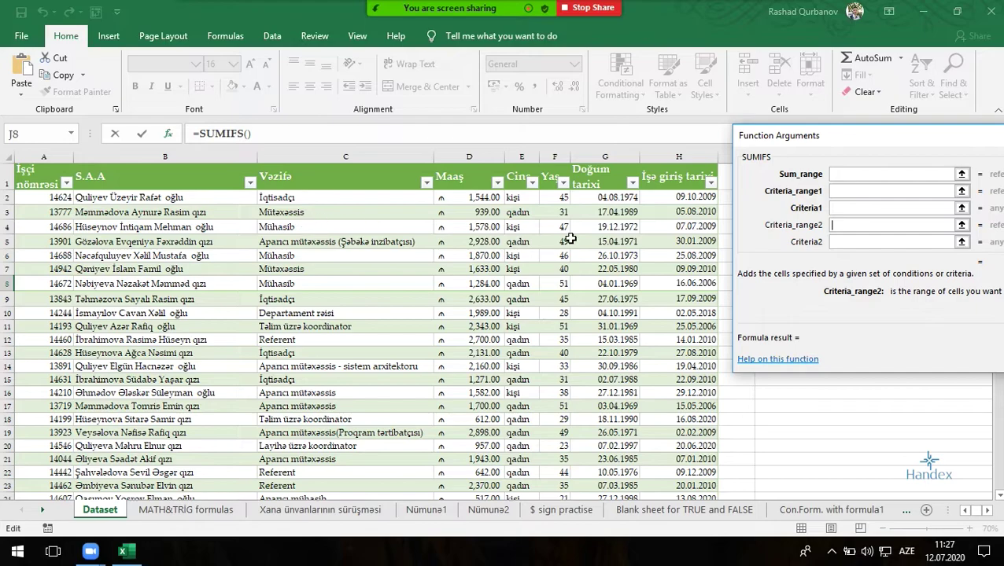
# Step: Set Sum_range D:D, Criteria_range1 C:C and Criteria1 mütəxəssis
pyautogui.click(854, 173)
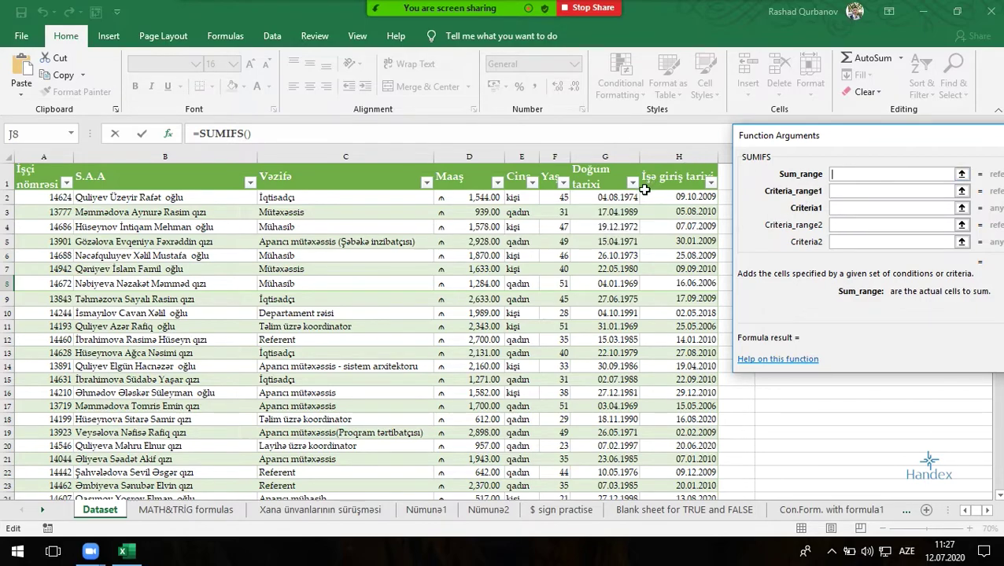
pyautogui.click(454, 152)
pyautogui.click(454, 152)
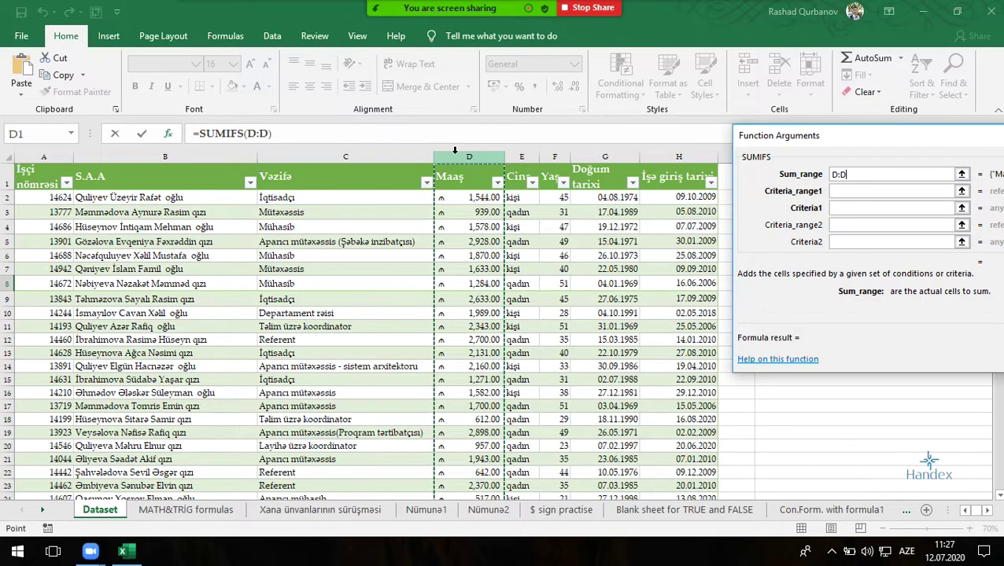
pyautogui.click(842, 191)
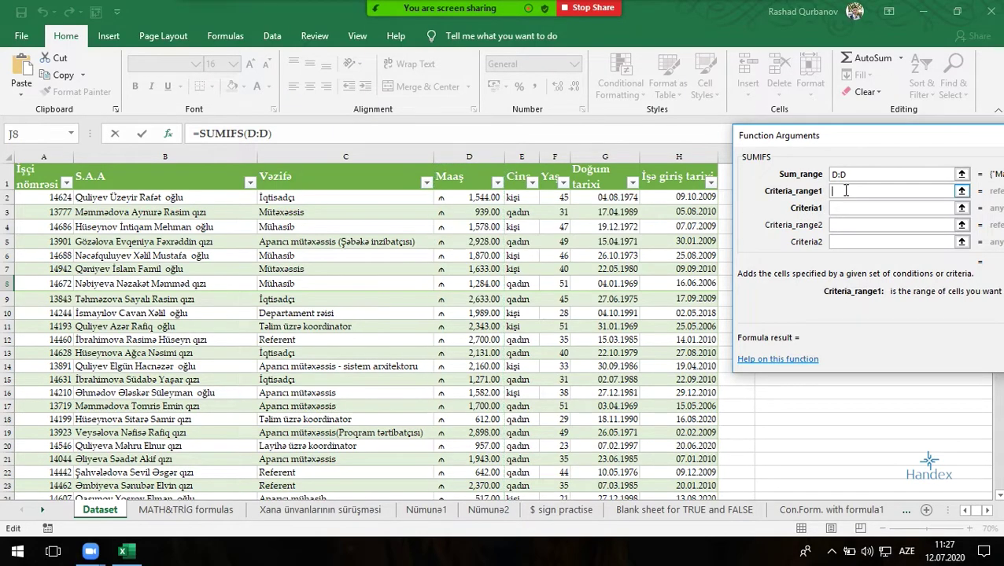
pyautogui.click(368, 154)
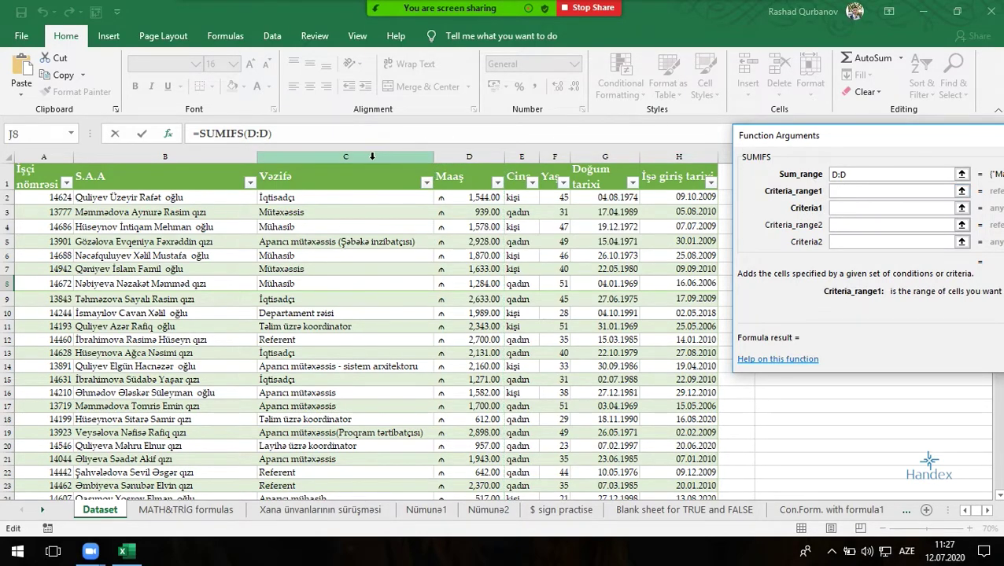
pyautogui.click(841, 207)
pyautogui.write('mütəxəssis')
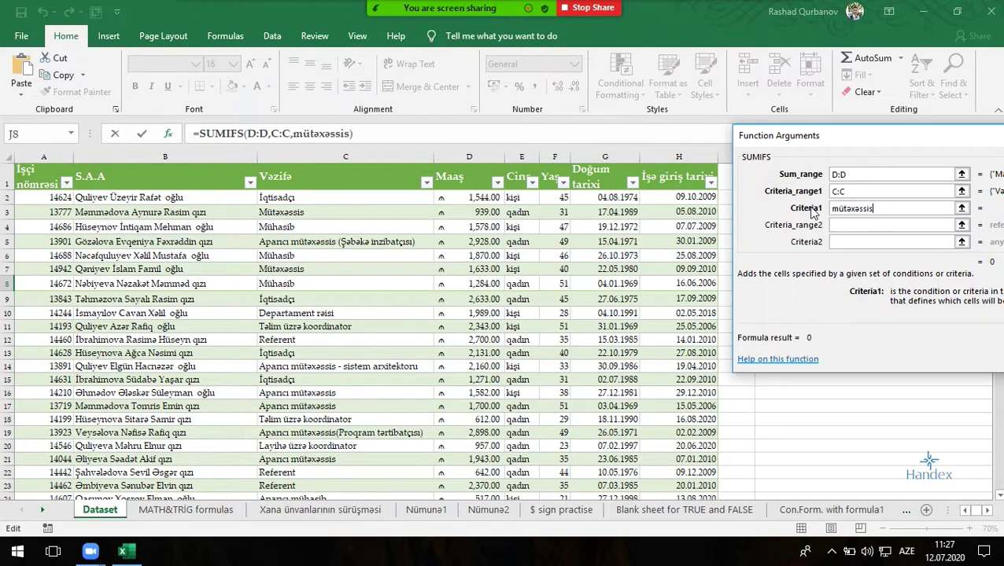
# Step: Add Criteria_range2 E:E with Criteria2 kişi and confirm, giving 126879
pyautogui.click(936, 225)
pyautogui.click(523, 156)
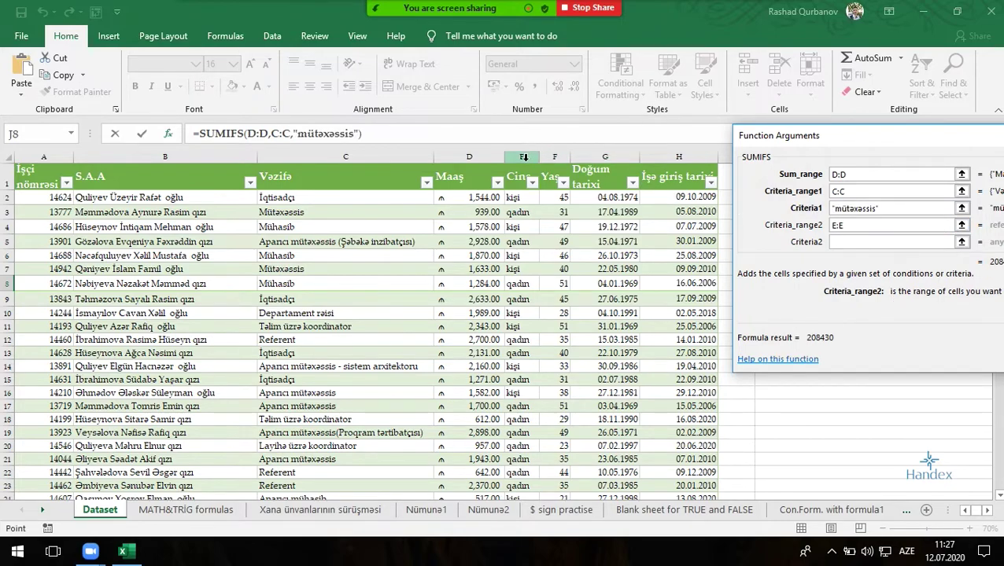
pyautogui.click(878, 241)
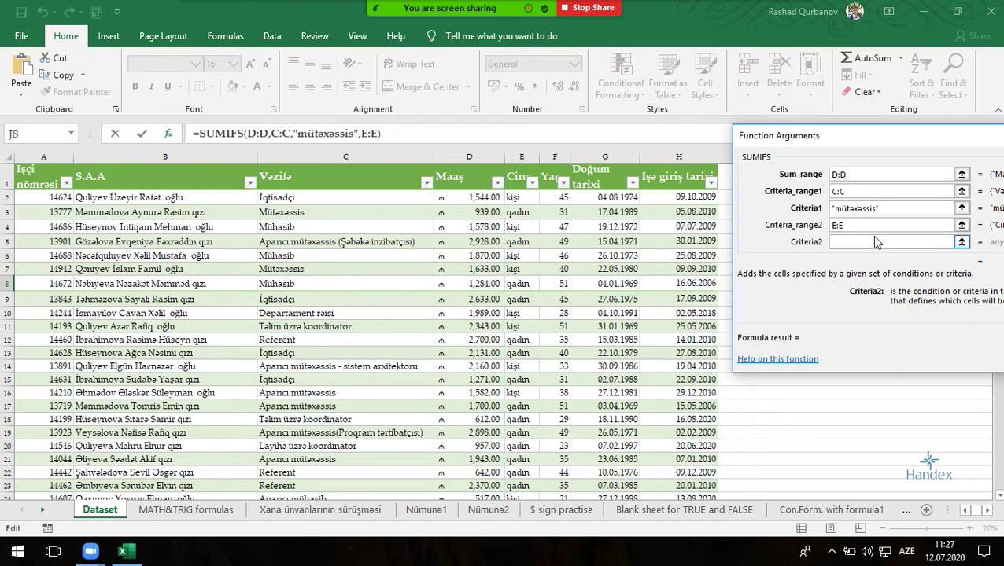
pyautogui.write('kişi')
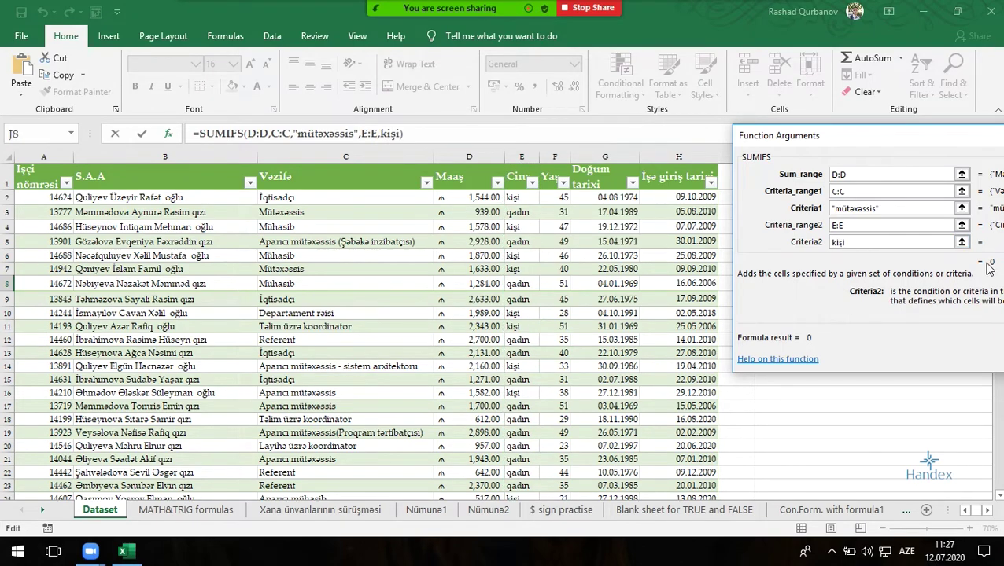
pyautogui.moveTo(899, 121); pyautogui.dragTo(752, 129)
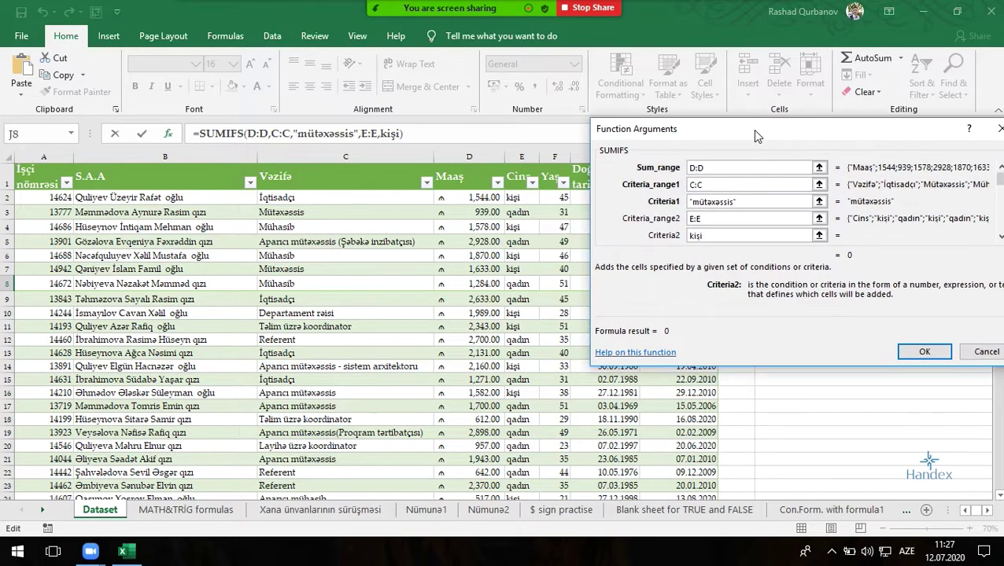
pyautogui.click(862, 350)
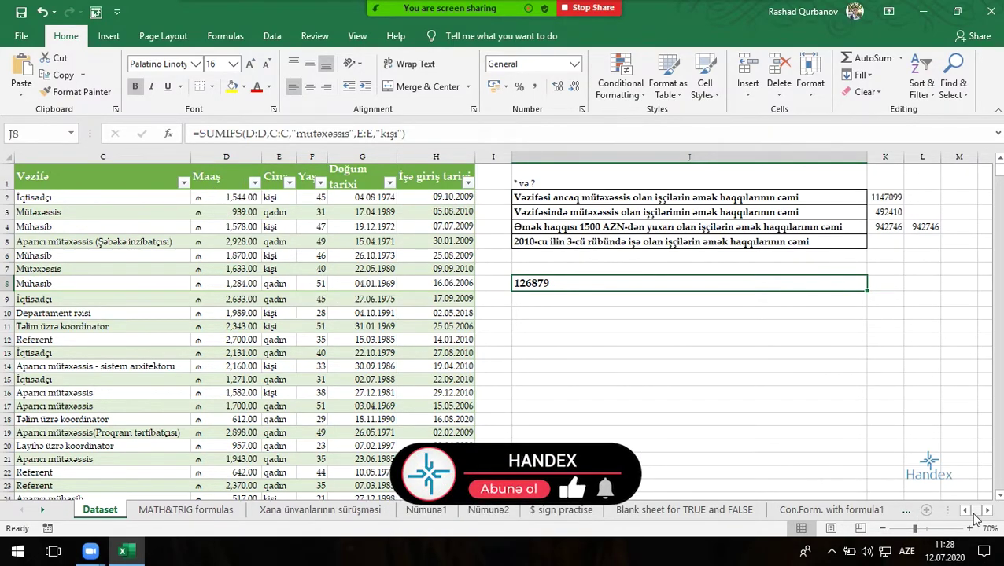
# Step: Filter Vəzifə to entries matching 'müt' and Cins to kişi only
pyautogui.hscroll(-2, 751, 441)
pyautogui.click(314, 178)
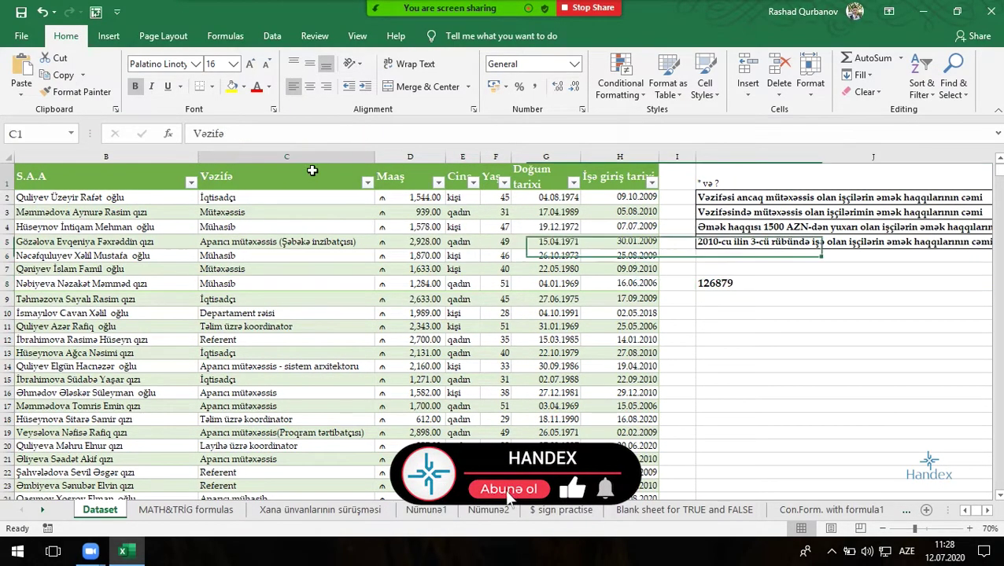
pyautogui.click(366, 183)
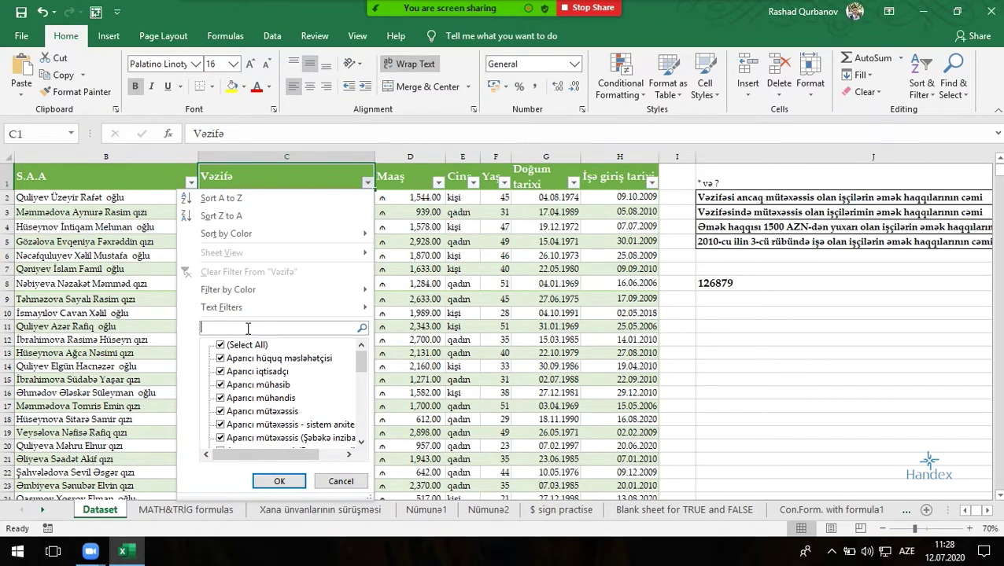
pyautogui.write('mütəxəssi?')
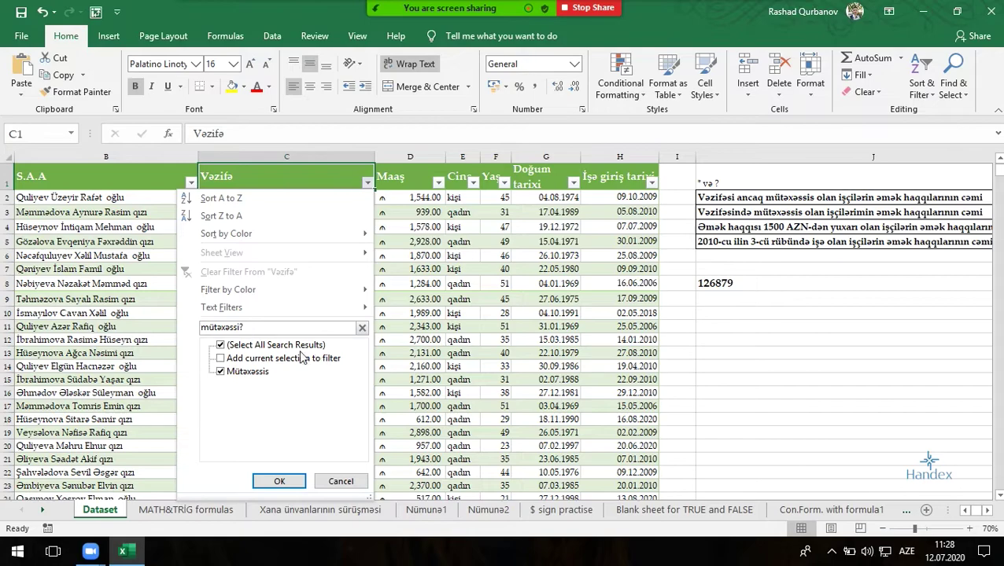
pyautogui.press('Return')
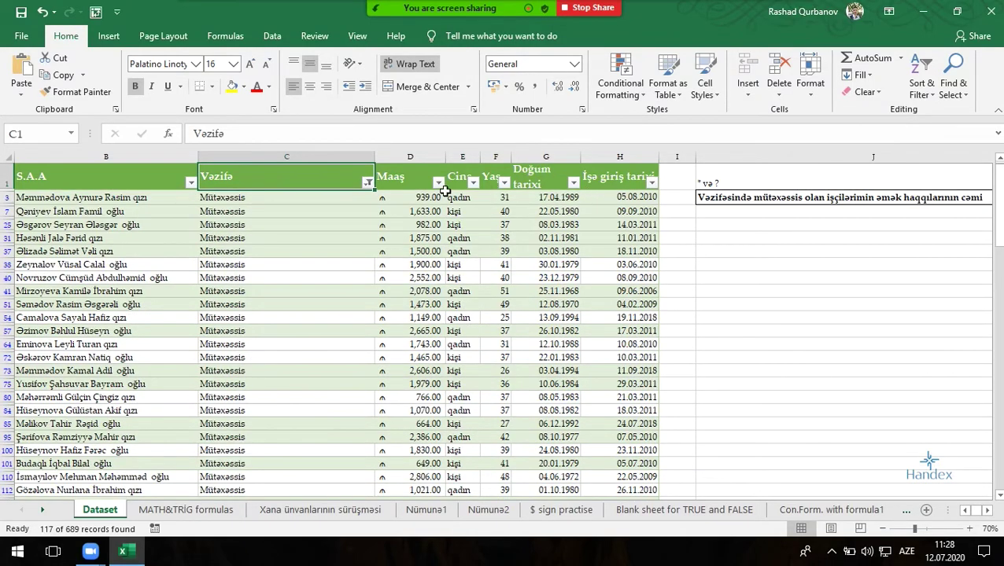
pyautogui.click(473, 182)
pyautogui.click(327, 344)
pyautogui.click(327, 358)
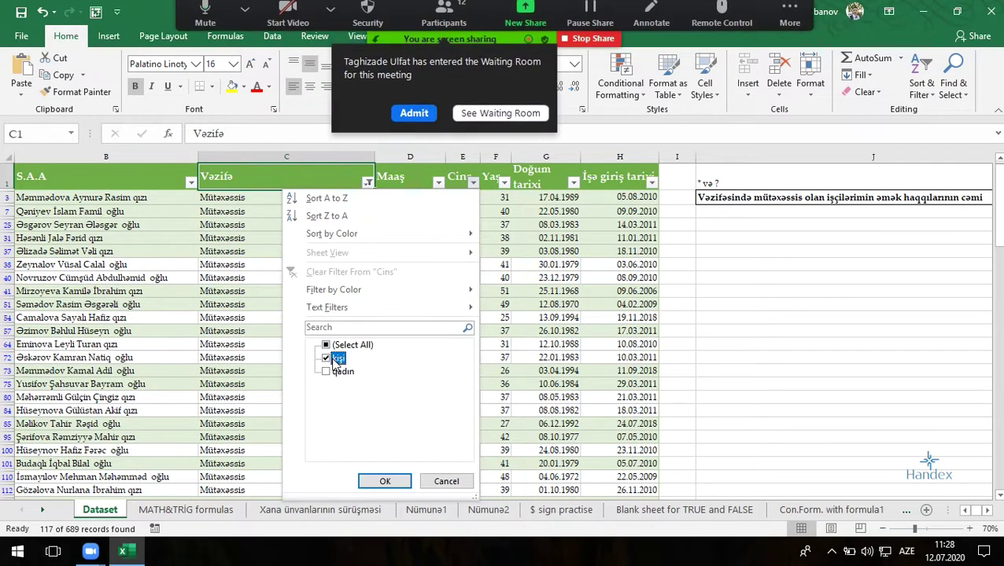
pyautogui.press('Return')
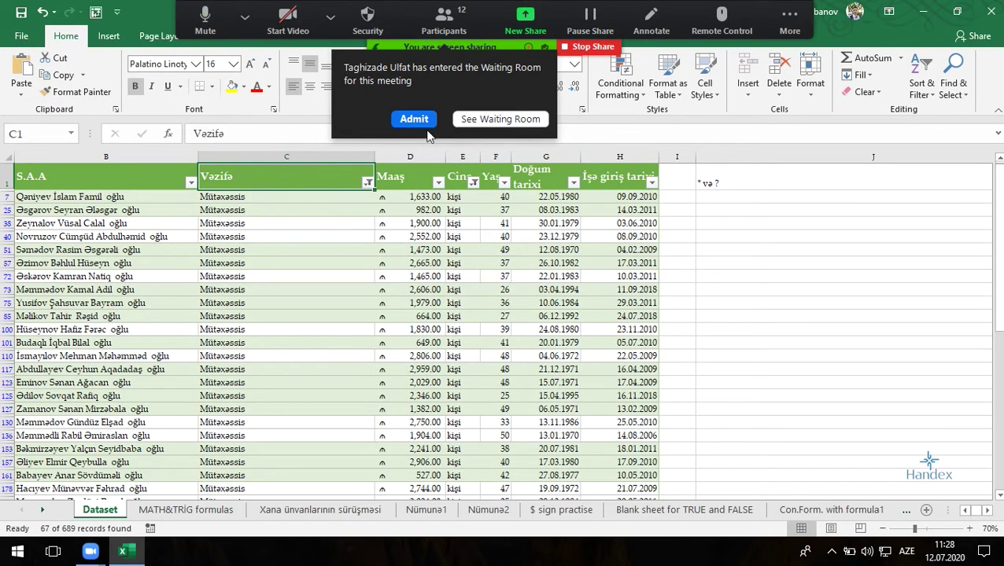
# Step: Check the filtered salaries sum to 126,879, then clear filters and reopen J8's formula
pyautogui.click(411, 198)
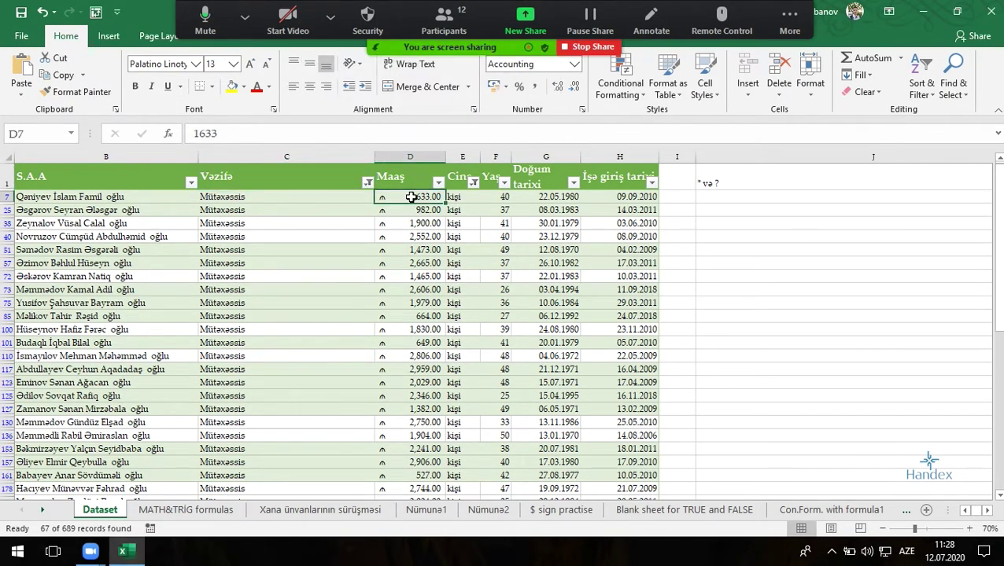
pyautogui.hotkey('ctrl', 'shift', 'Down')
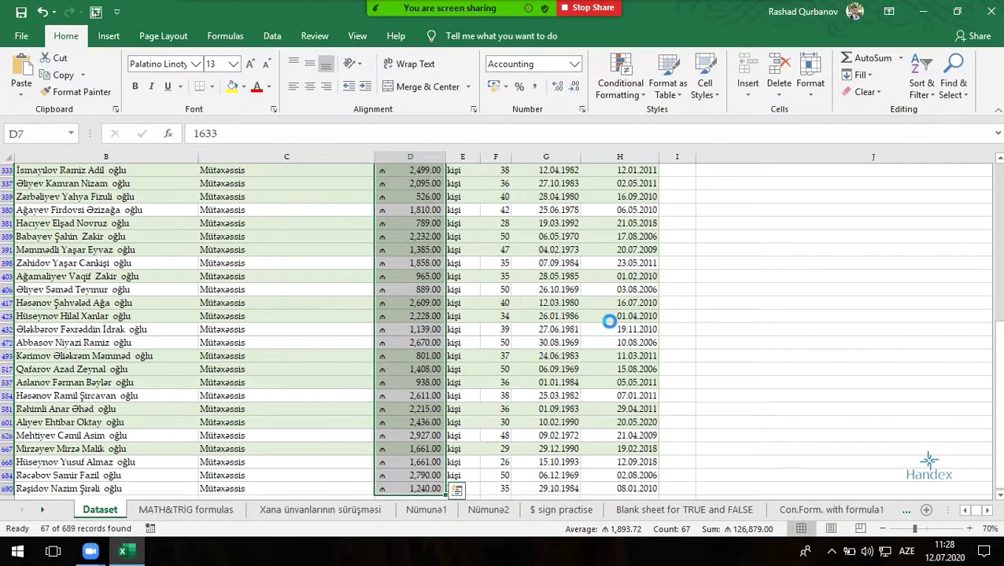
pyautogui.hotkey('ctrl', 'shift', 'l')
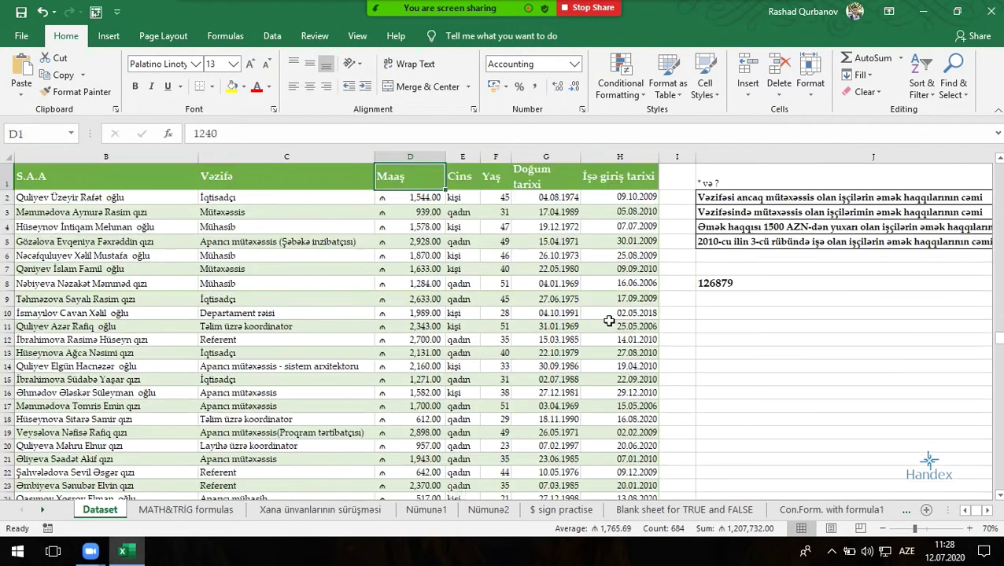
pyautogui.click(724, 283)
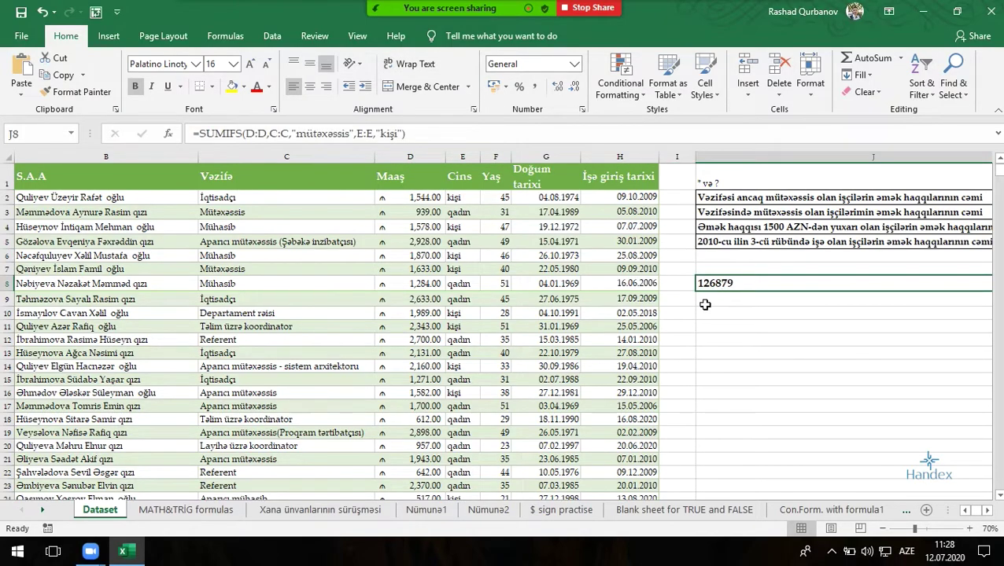
pyautogui.click(987, 509)
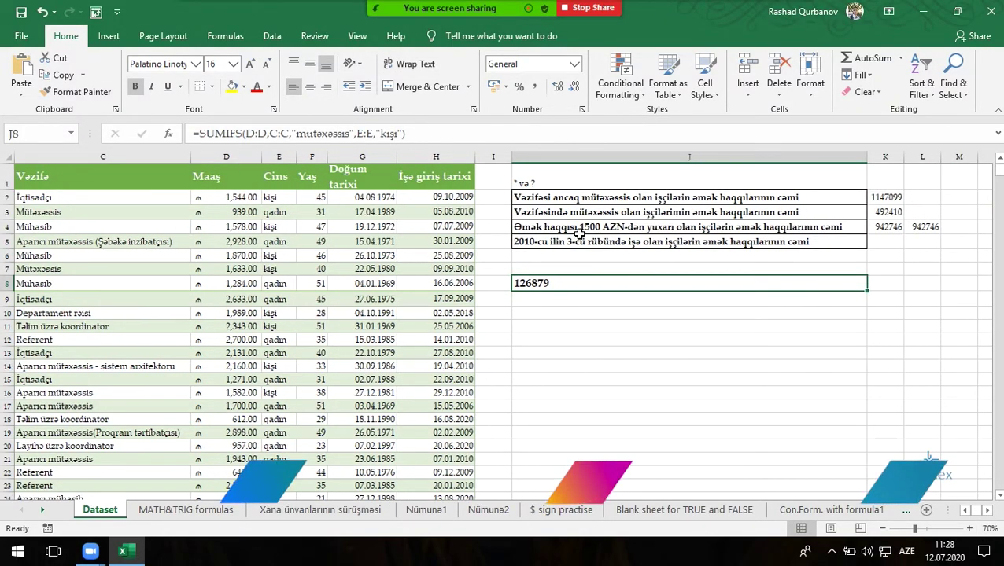
pyautogui.doubleClick(553, 283)
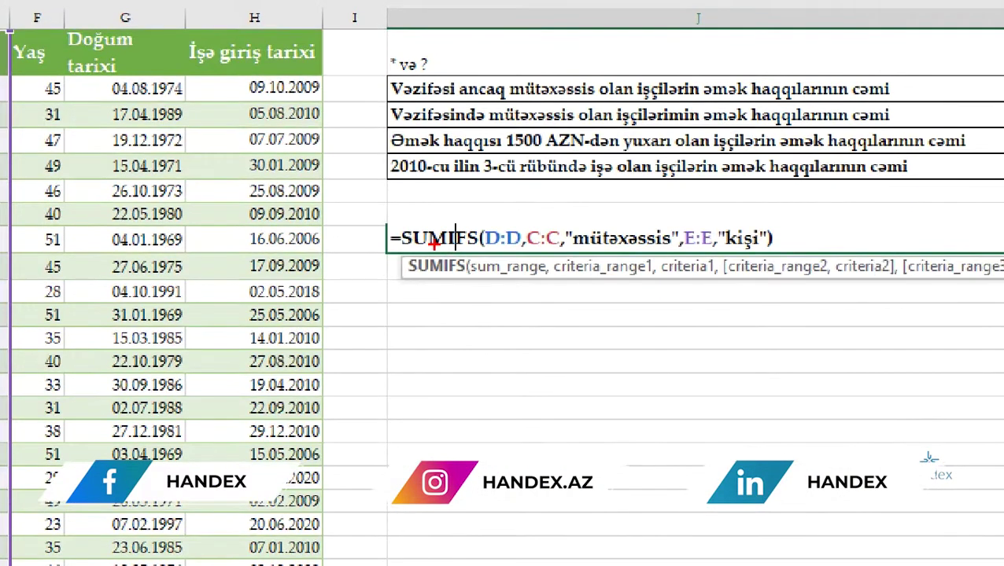
# Step: Leave J8's =SUMIFS(D:D,C:C,"mütəxəssis",E:E,"kişi") unchanged, still showing 126879
pyautogui.moveTo(476, 245); pyautogui.dragTo(563, 252)
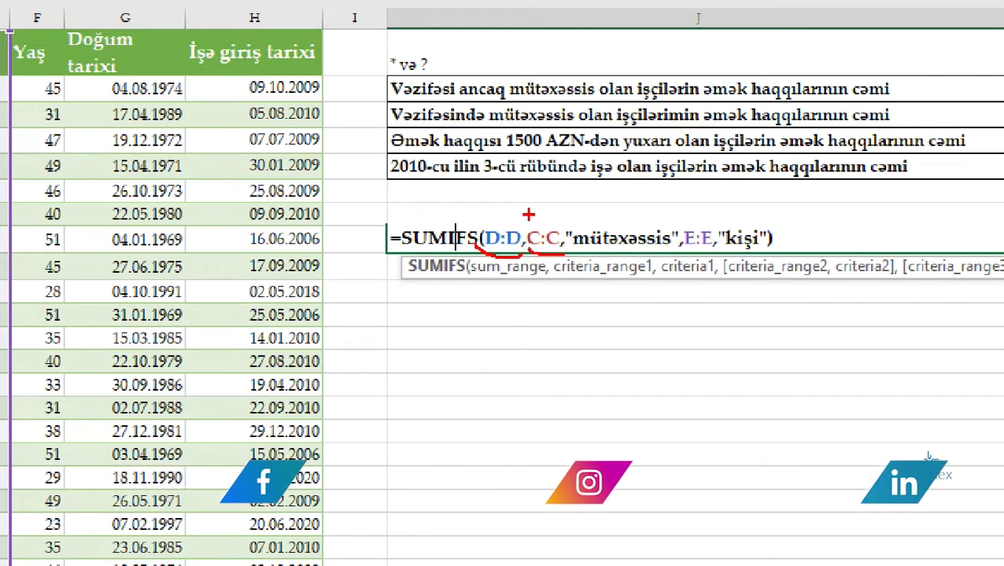
pyautogui.moveTo(685, 250); pyautogui.dragTo(693, 250)
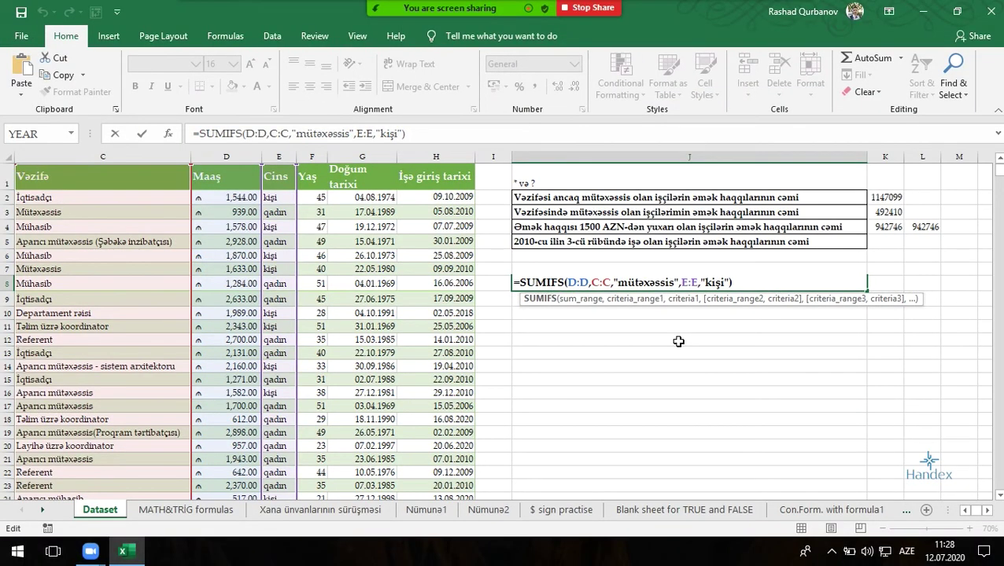
pyautogui.hotkey('ctrl', 'Return')
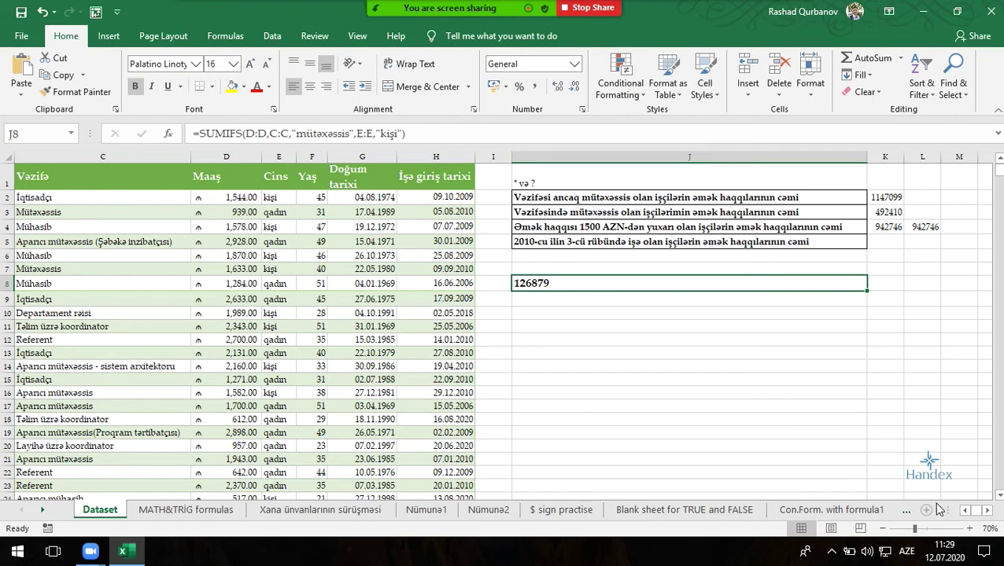
pyautogui.click(965, 512)
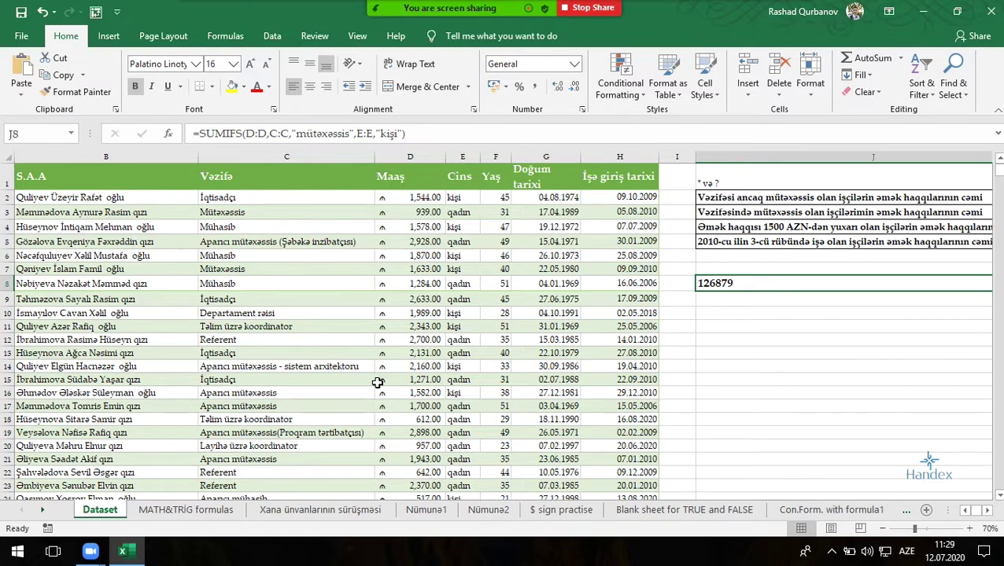
# Step: Type =SUMIFS( in J9 and bring up its Function Arguments form
pyautogui.click(752, 296)
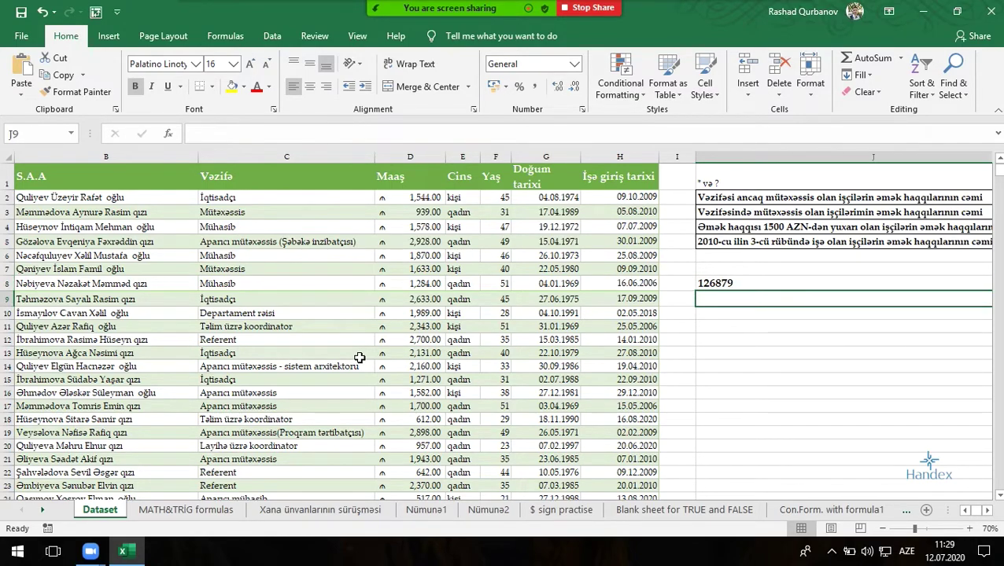
pyautogui.write('=sumifs(')
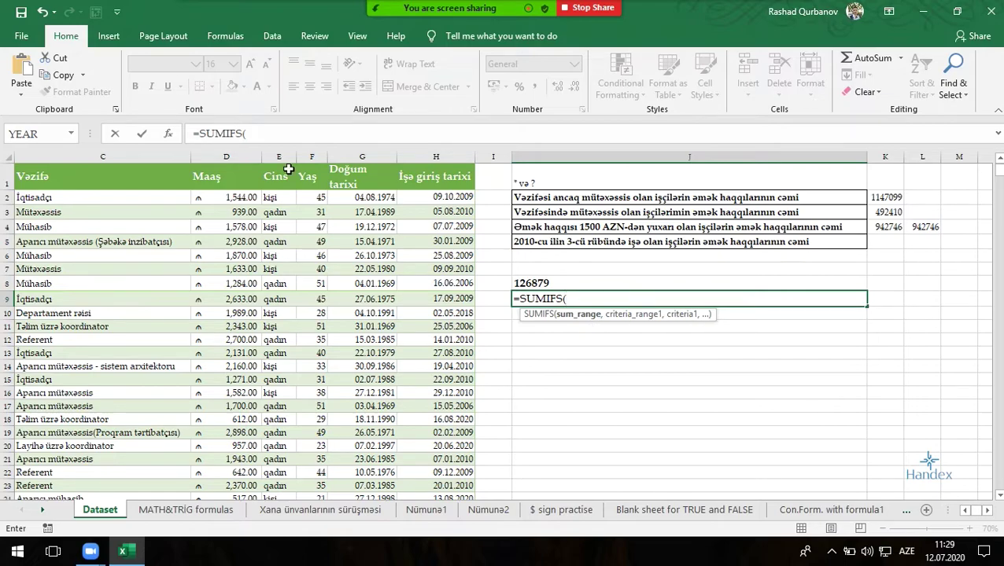
pyautogui.click(168, 136)
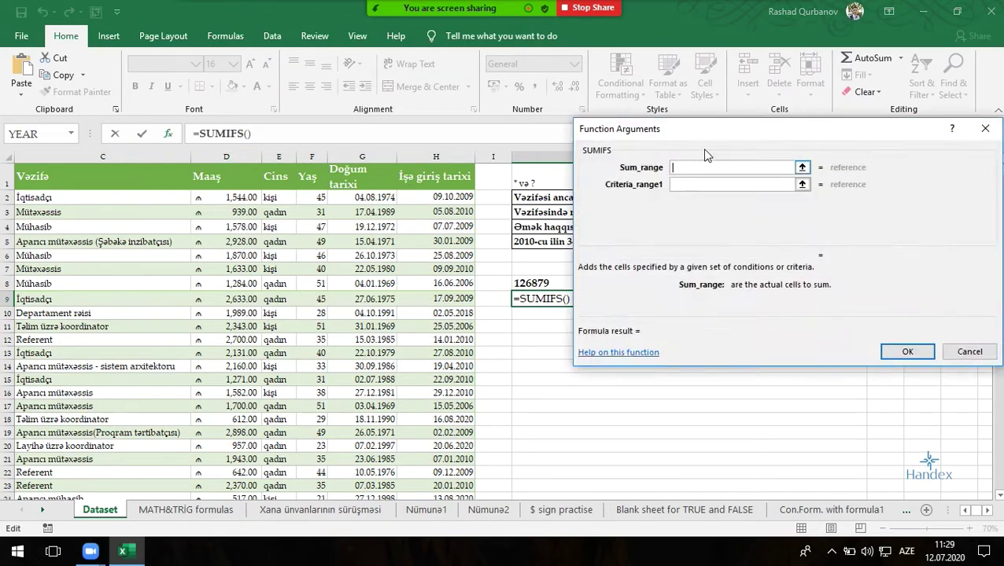
pyautogui.moveTo(705, 136); pyautogui.dragTo(656, 139)
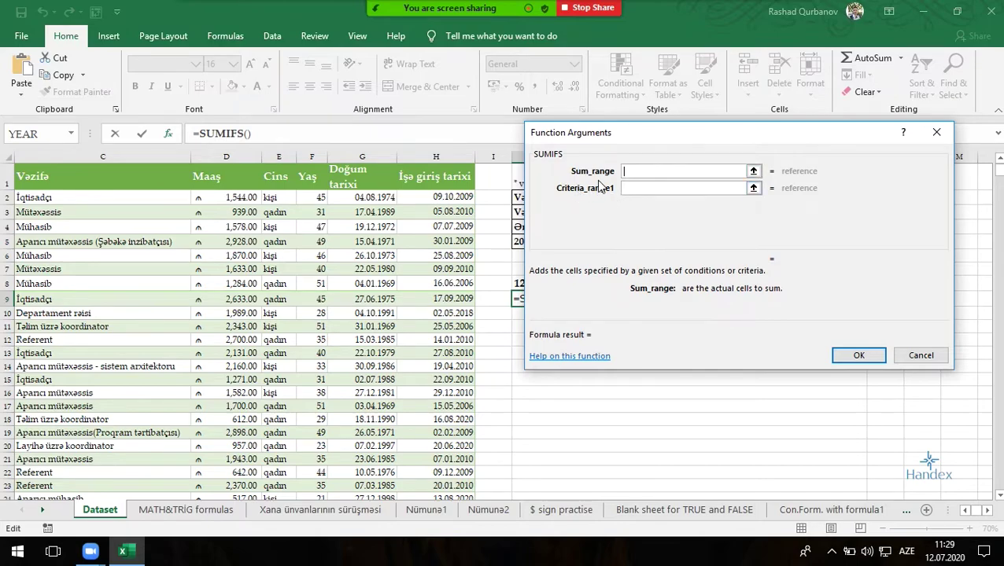
# Step: Move through the empty SUMIFS argument fields and reposition the form
pyautogui.click(639, 187)
pyautogui.press('Tab')
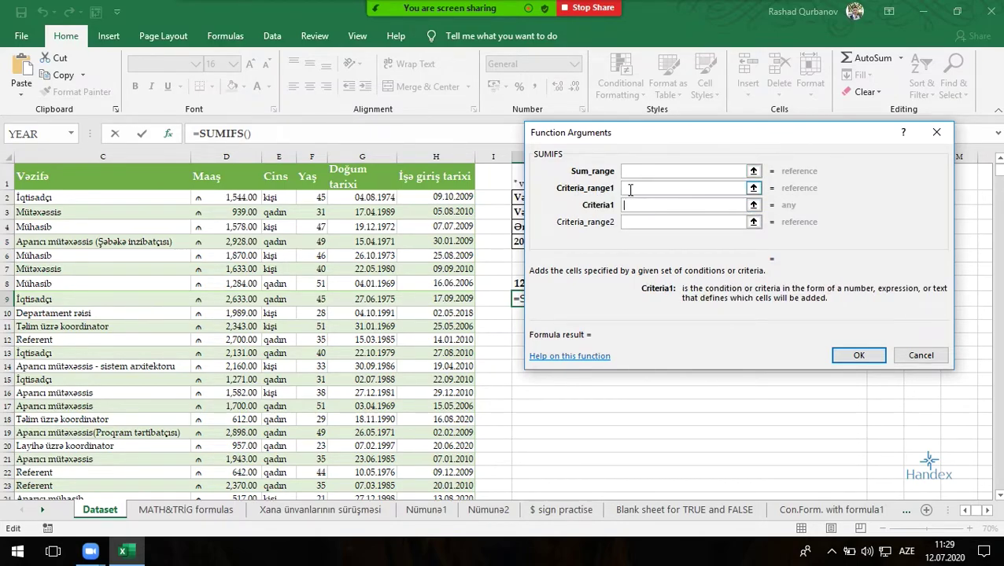
pyautogui.press('Tab')
pyautogui.press('Tab')
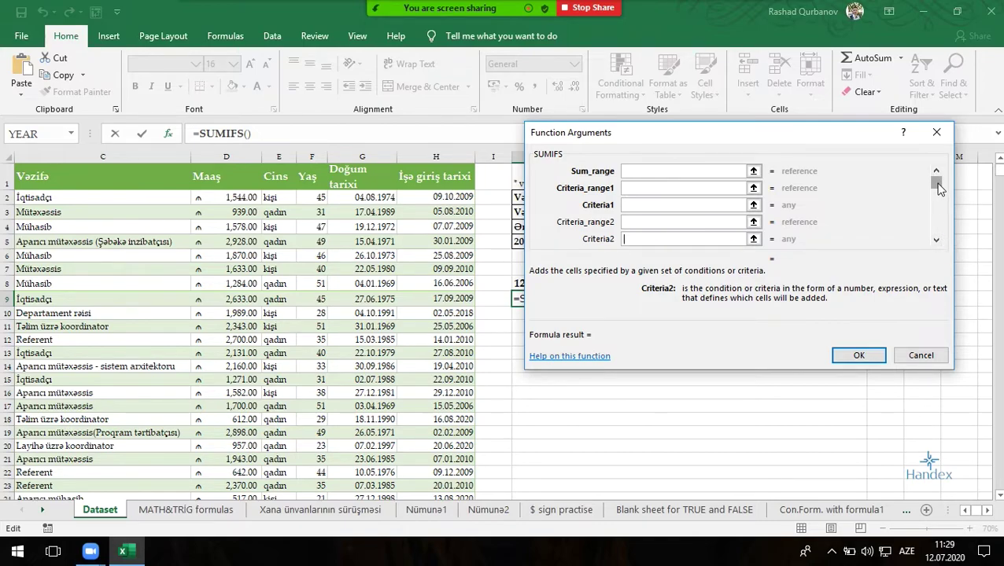
pyautogui.press('Tab')
pyautogui.press('Tab')
pyautogui.press('Tab')
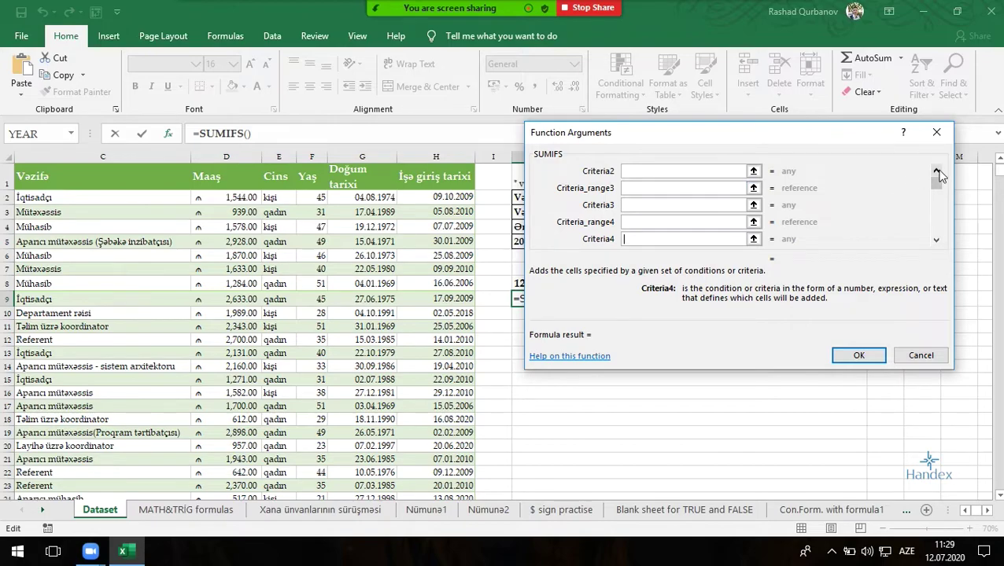
pyautogui.moveTo(939, 184)
pyautogui.mouseDown()
pyautogui.moveTo(939, 237)
pyautogui.moveTo(939, 181)
pyautogui.mouseUp()
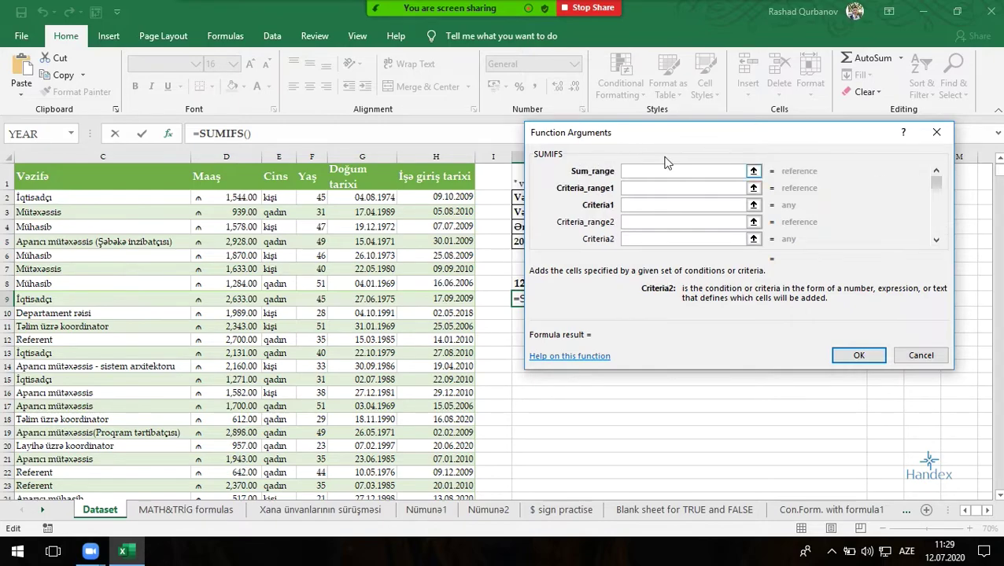
pyautogui.moveTo(708, 140); pyautogui.dragTo(741, 157)
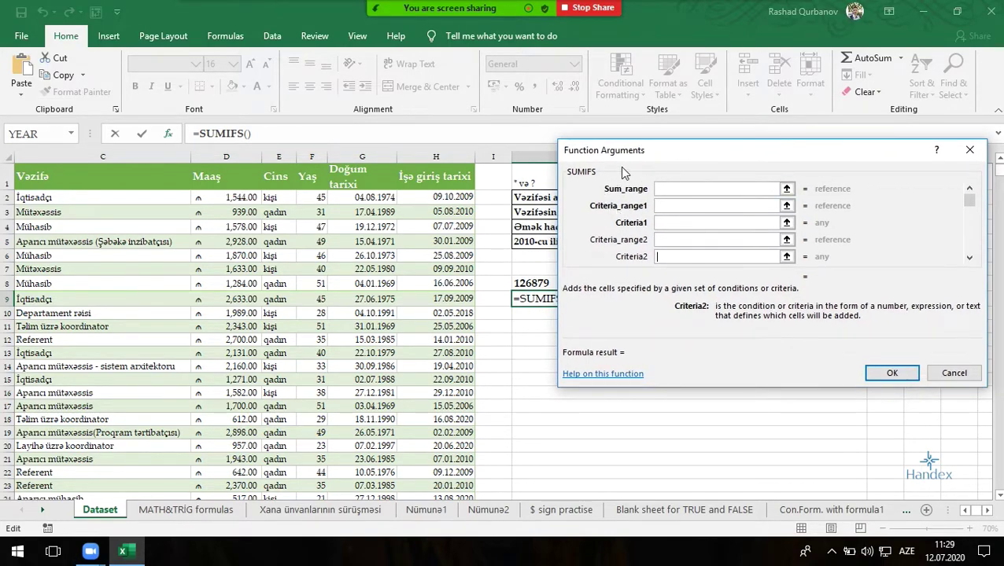
pyautogui.click(678, 189)
pyautogui.moveTo(713, 154); pyautogui.dragTo(687, 148)
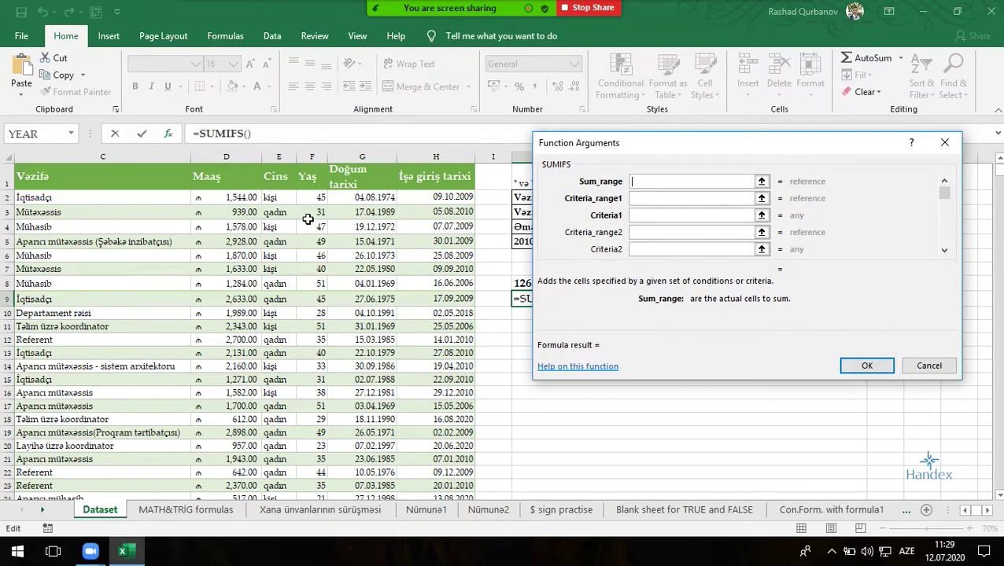
# Step: Cancel the form and type =SUMIFS(D:D,C:C,"*mütəxəssis*", directly in J9
pyautogui.press('Escape')
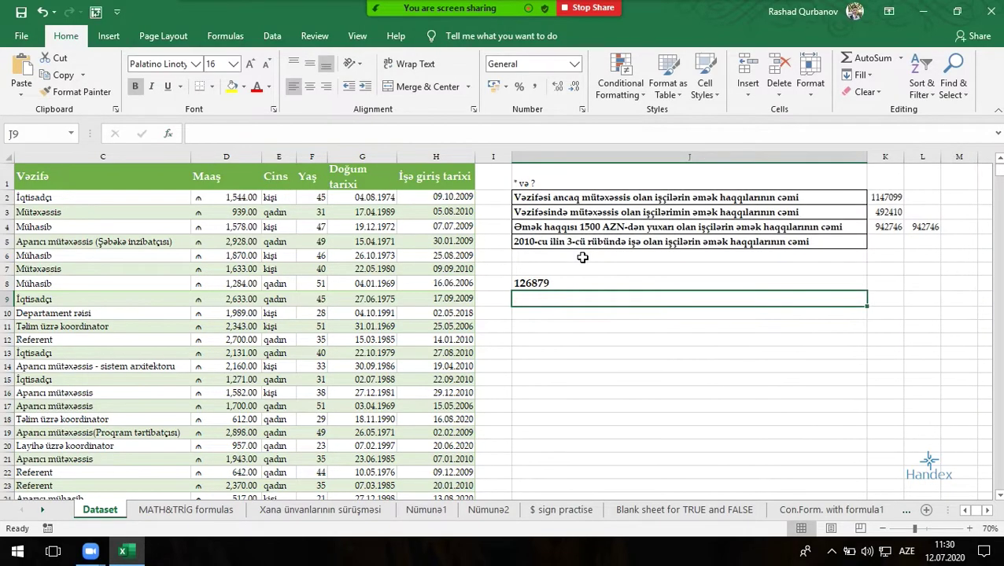
pyautogui.write('=sumif')
pyautogui.press('Down')
pyautogui.press('Tab')
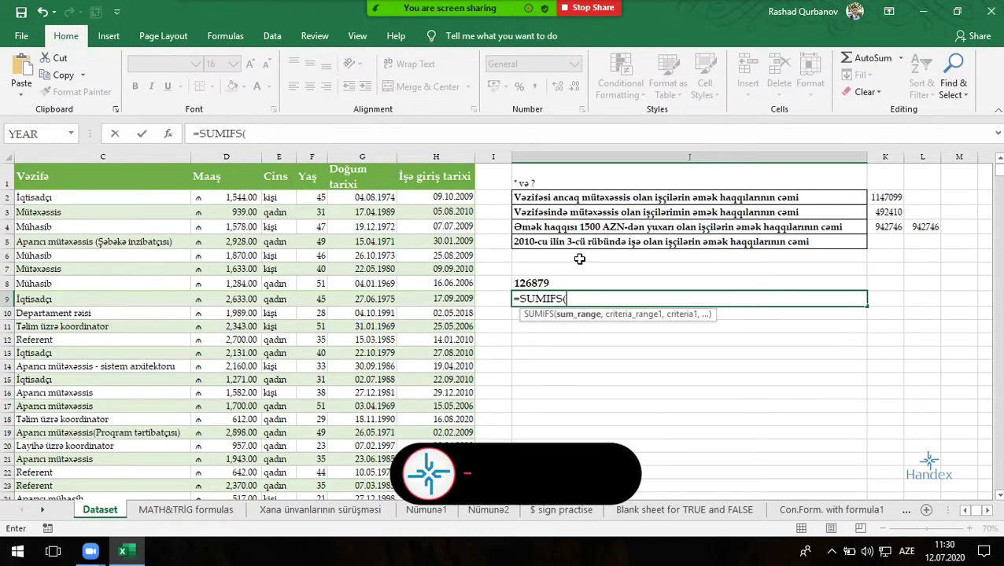
pyautogui.hscroll(-3, 310, 352)
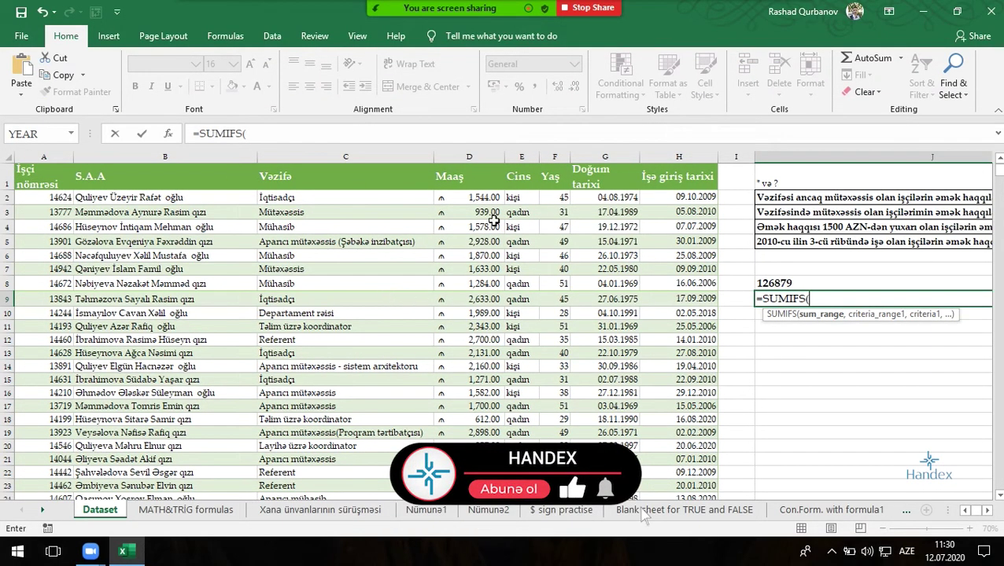
pyautogui.click(468, 157)
pyautogui.write(',')
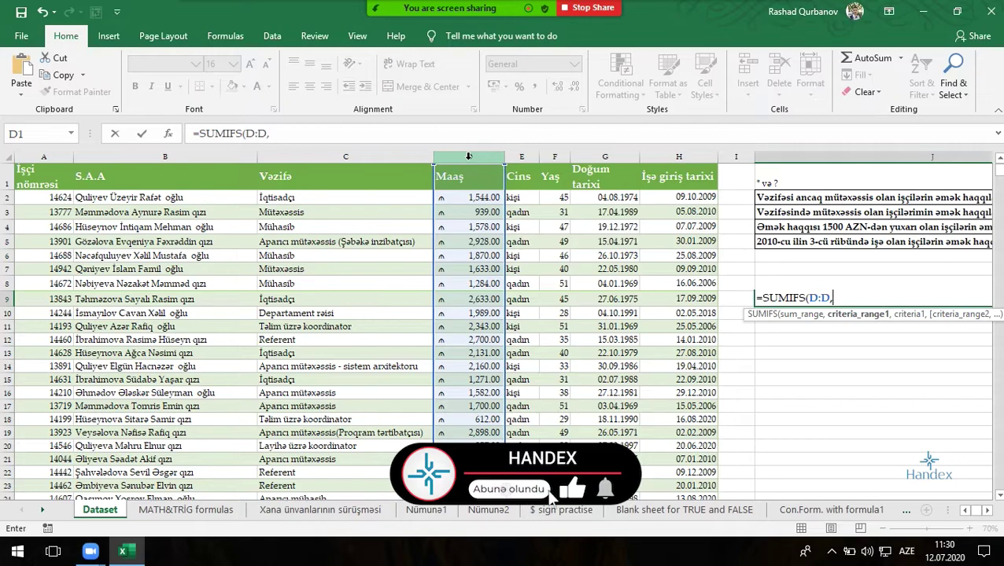
pyautogui.click(304, 156)
pyautogui.write(',')
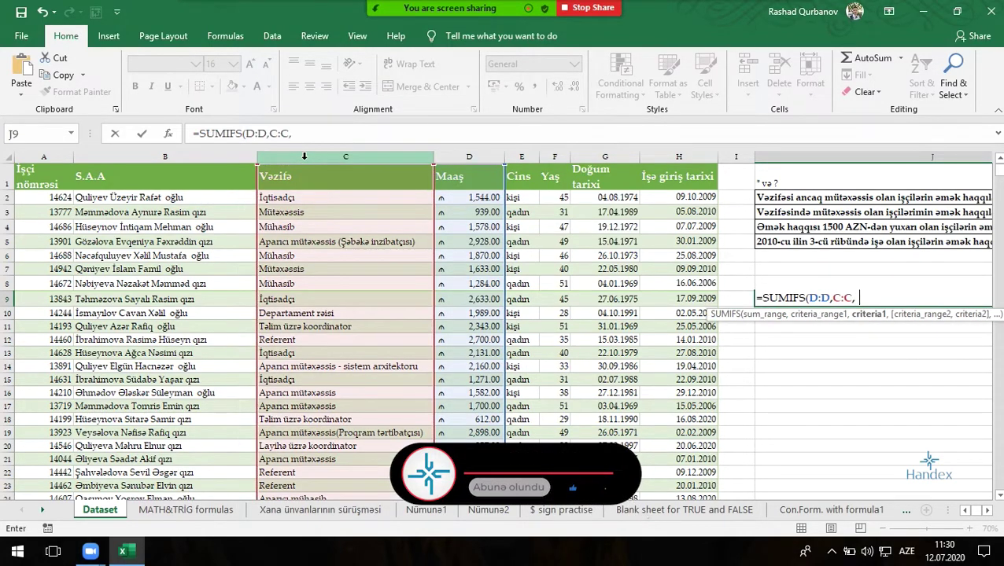
pyautogui.write('"')
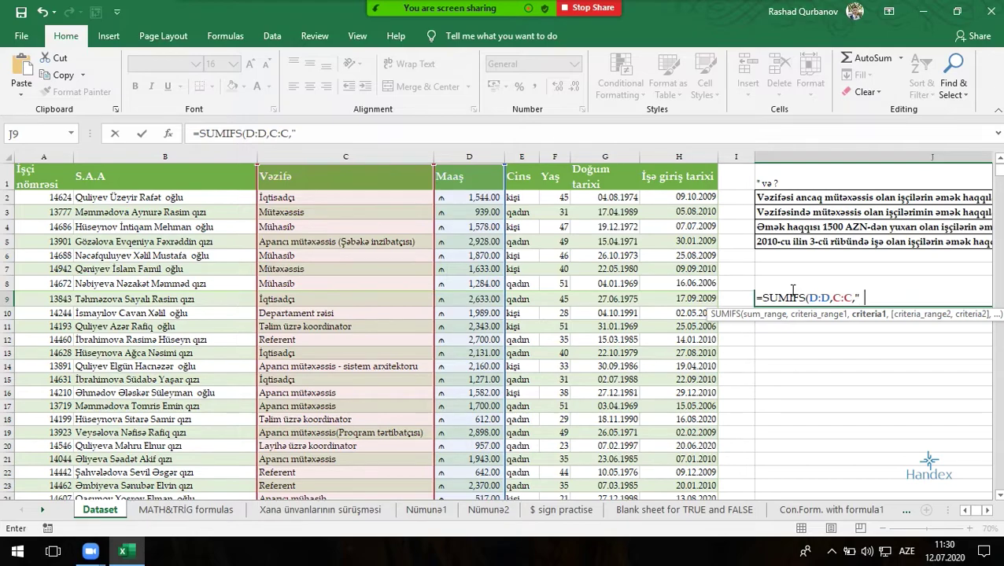
pyautogui.write('*mütəxəssis*')
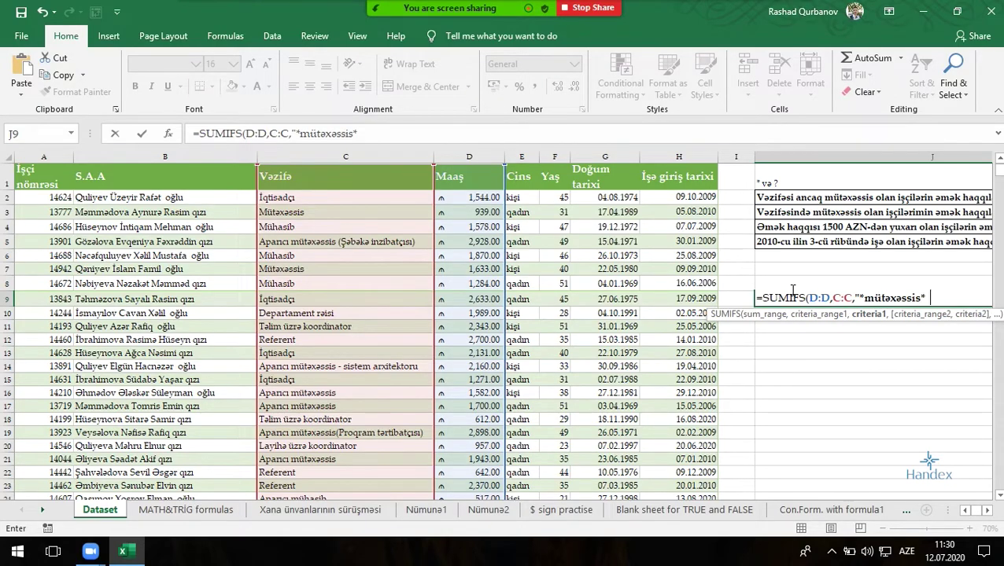
pyautogui.write(',')
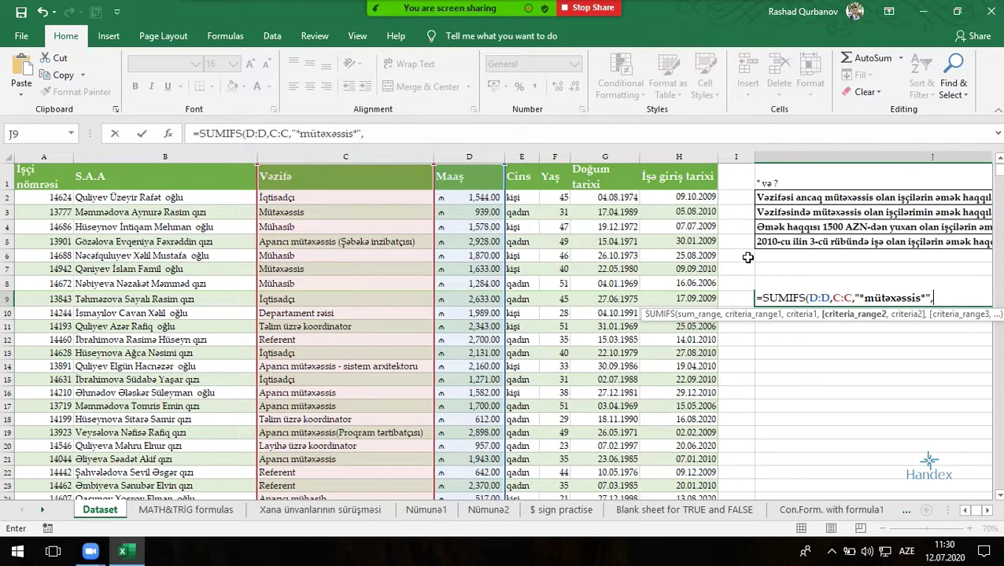
# Step: Add the D:D "<=1500" criterion and commit the formula, giving 111944
pyautogui.click(479, 156)
pyautogui.write(',')
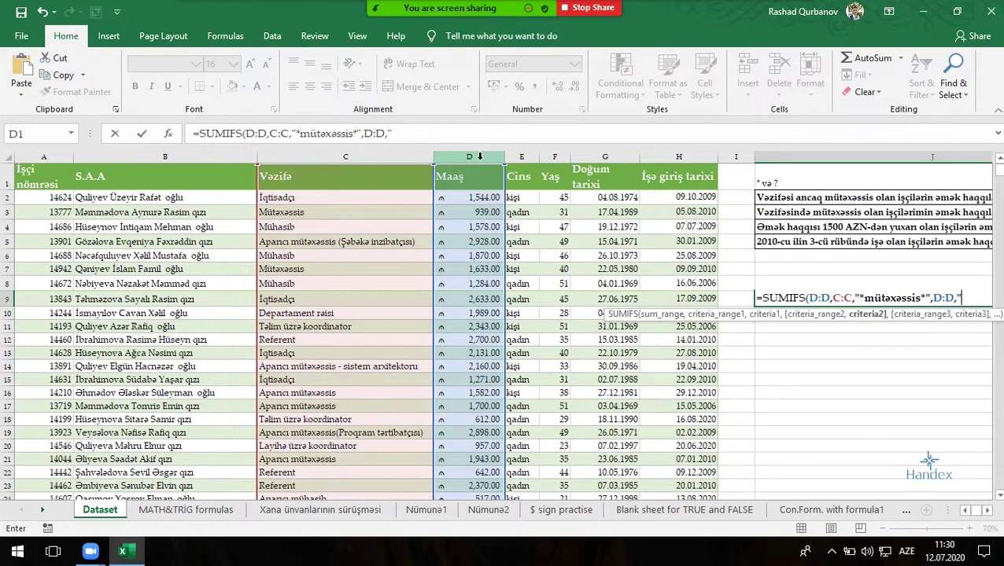
pyautogui.write('<=15005♥')
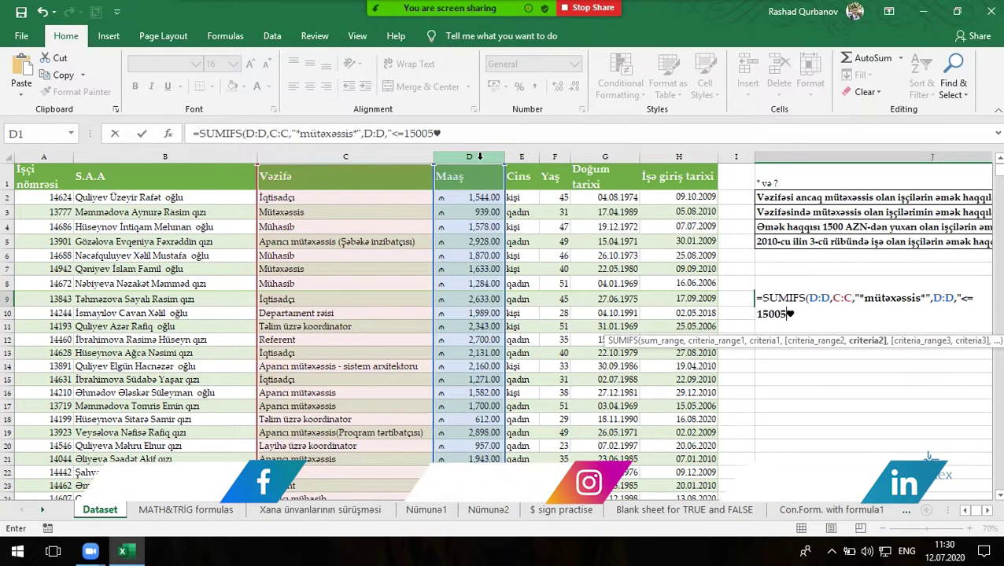
pyautogui.press('BackSpace')
pyautogui.write('"')
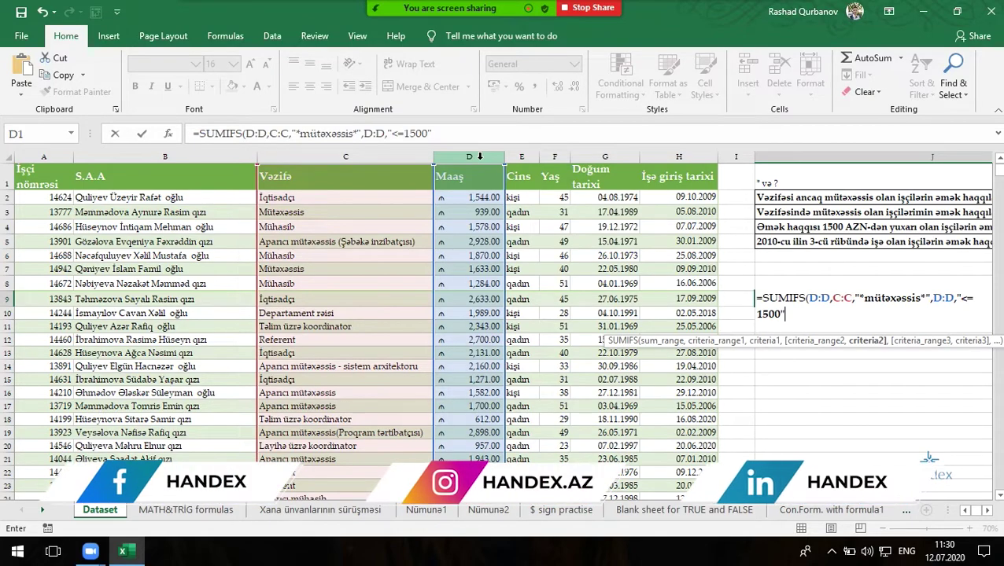
pyautogui.press('Return')
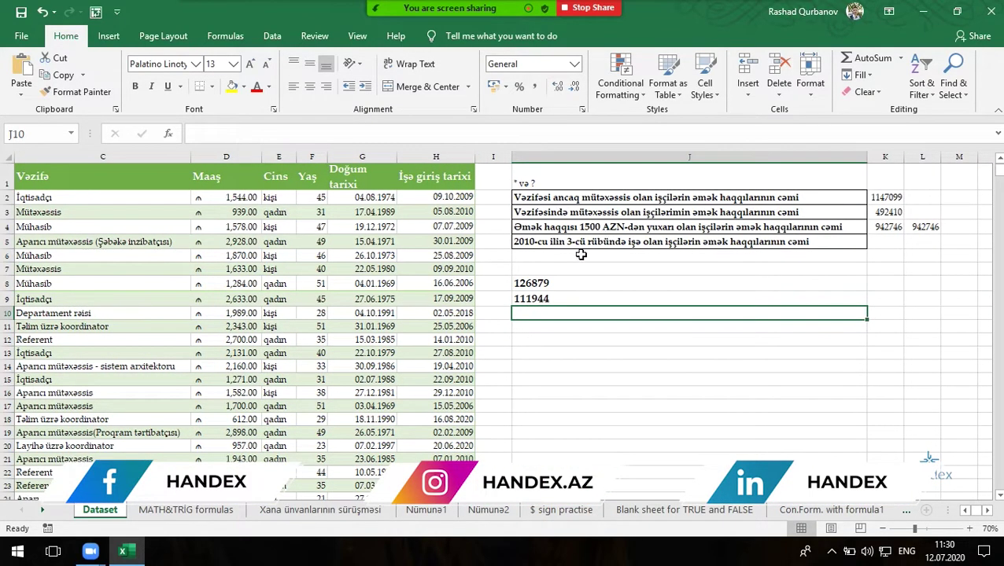
# Step: Move to the Vəzifə header and turn on AutoFilter with Ctrl+Shift+L
pyautogui.click(544, 297)
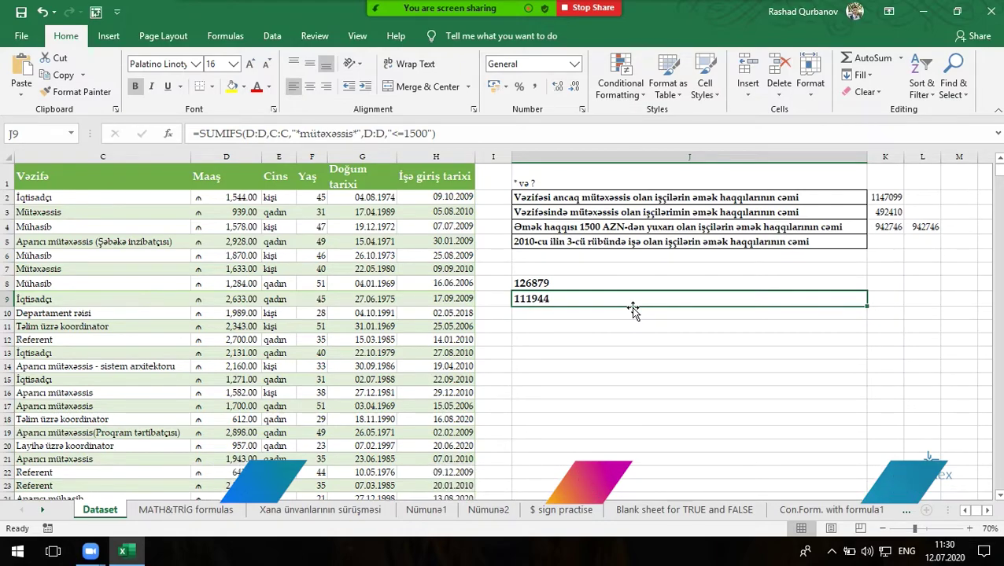
pyautogui.press('Left')
pyautogui.press('Left')
pyautogui.press('Left')
pyautogui.press('Left')
pyautogui.press('Left')
pyautogui.press('Left')
pyautogui.press('Left')
pyautogui.press('Up')
pyautogui.press('Up')
pyautogui.press('Up')
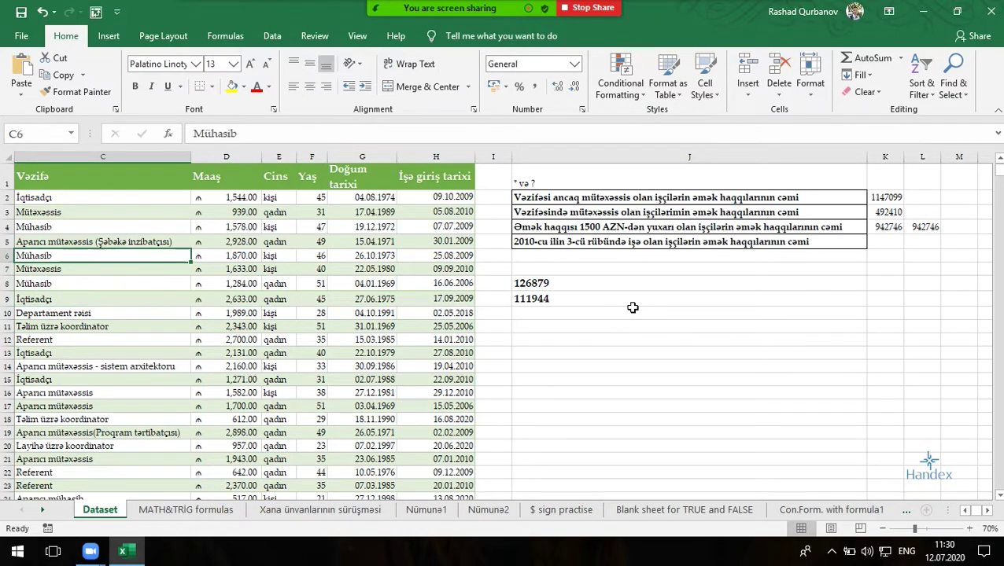
pyautogui.press('Up')
pyautogui.press('Up')
pyautogui.press('Up')
pyautogui.press('Up')
pyautogui.press('Up')
pyautogui.hotkey('ctrl', 'shift', 'l')
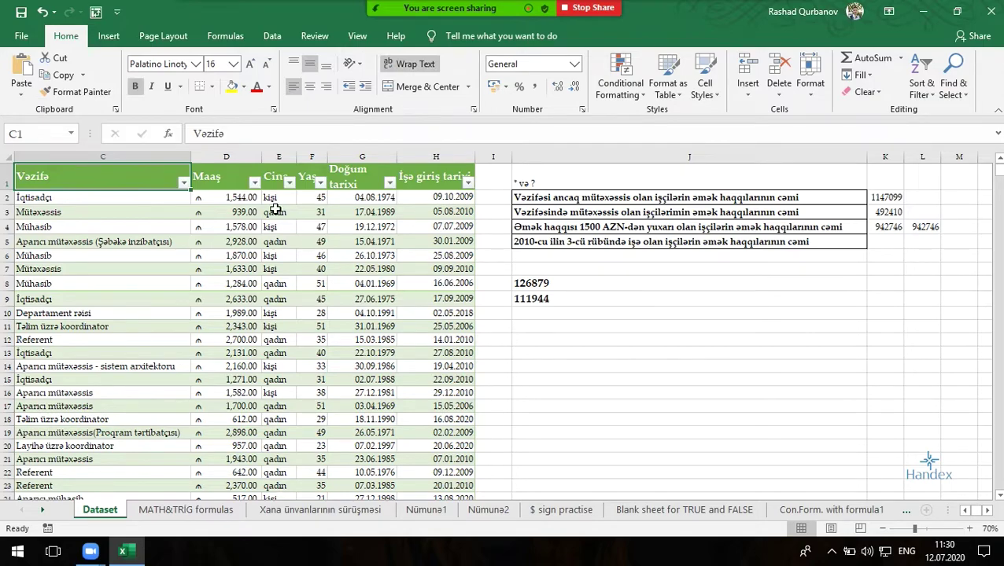
# Step: Filter Vəzifə to entries containing mütəxəssis, showing 279 of 689 records
pyautogui.click(183, 182)
pyautogui.click(90, 326)
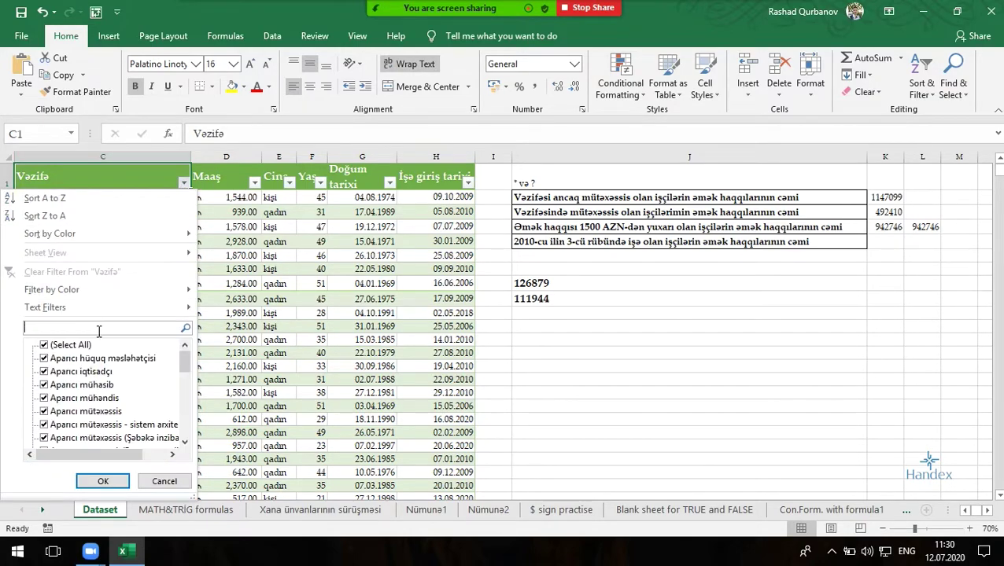
pyautogui.write('mwt')
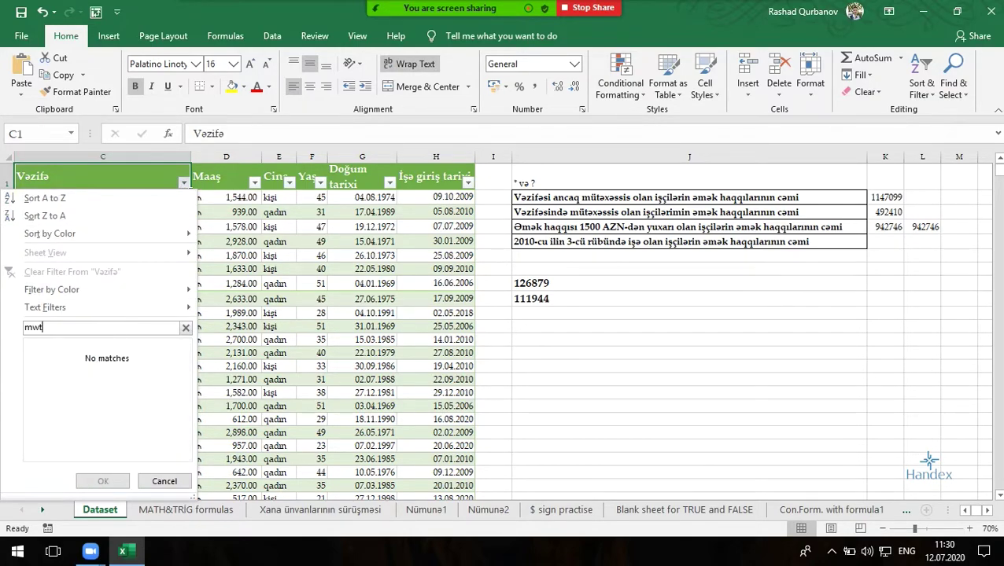
pyautogui.press('BackSpace')
pyautogui.hotkey('alt', 'shift')
pyautogui.write('ü')
pyautogui.write('ü')
pyautogui.press('BackSpace')
pyautogui.write('əxəssis')
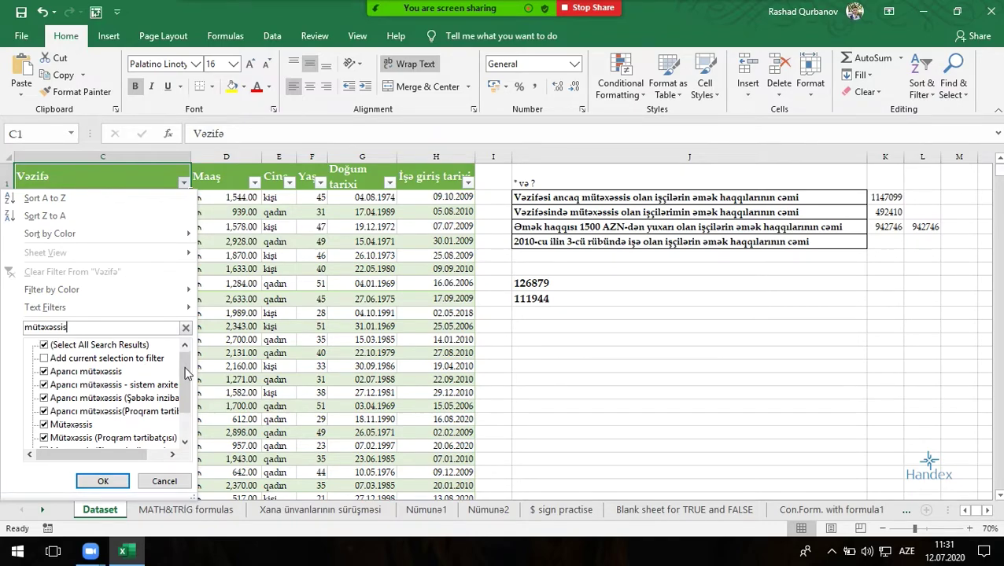
pyautogui.scroll(-1, 177, 370)
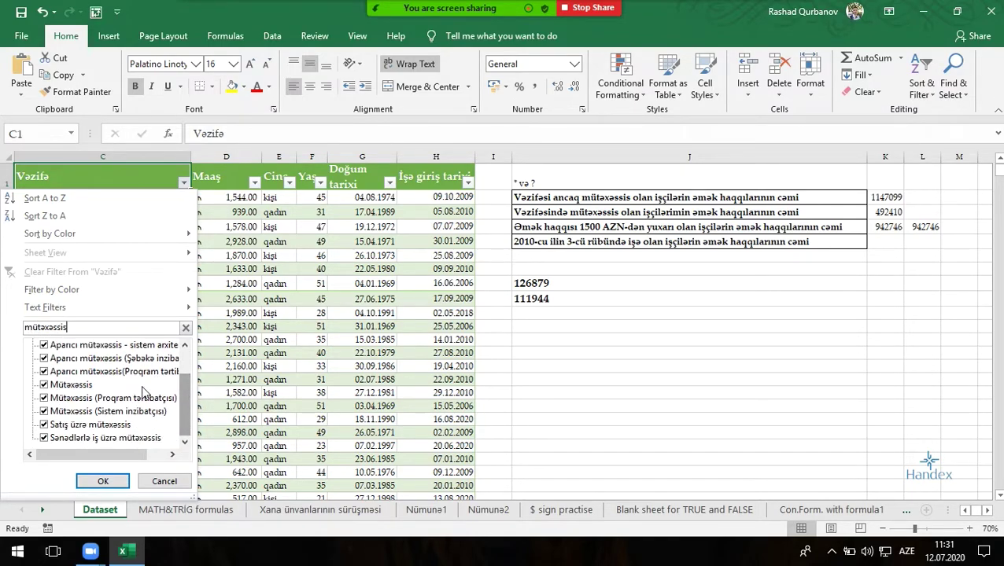
pyautogui.scroll(1, 195, 413)
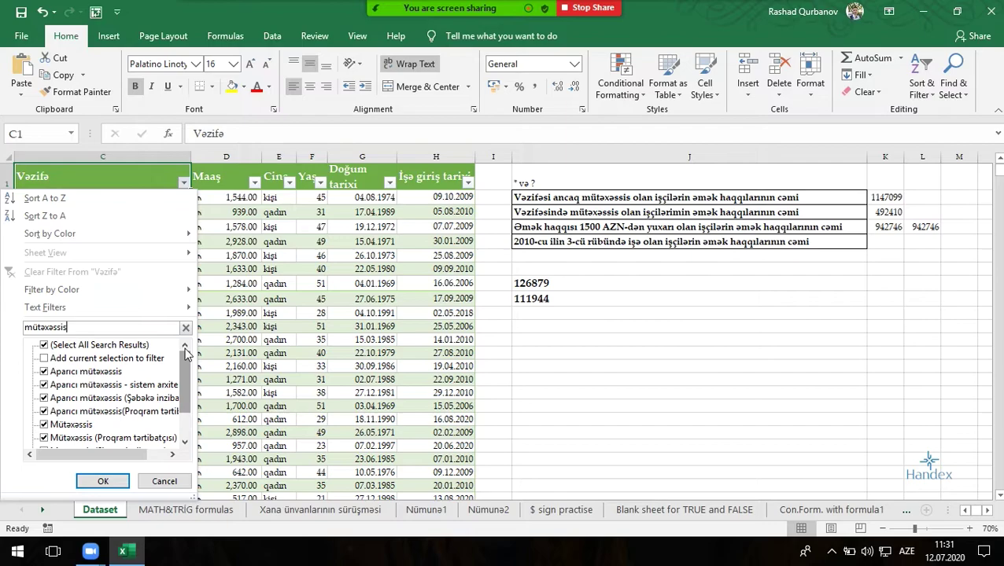
pyautogui.press('Return')
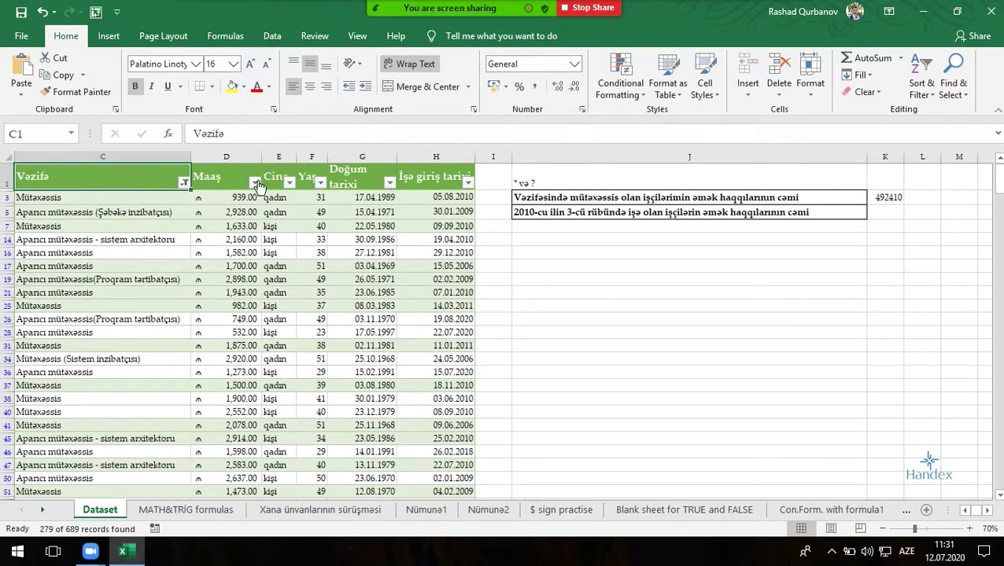
# Step: Filter Maaş to at most 1500 and select the 110 visible salaries, summing 111,944
pyautogui.click(257, 184)
pyautogui.moveTo(161, 291)
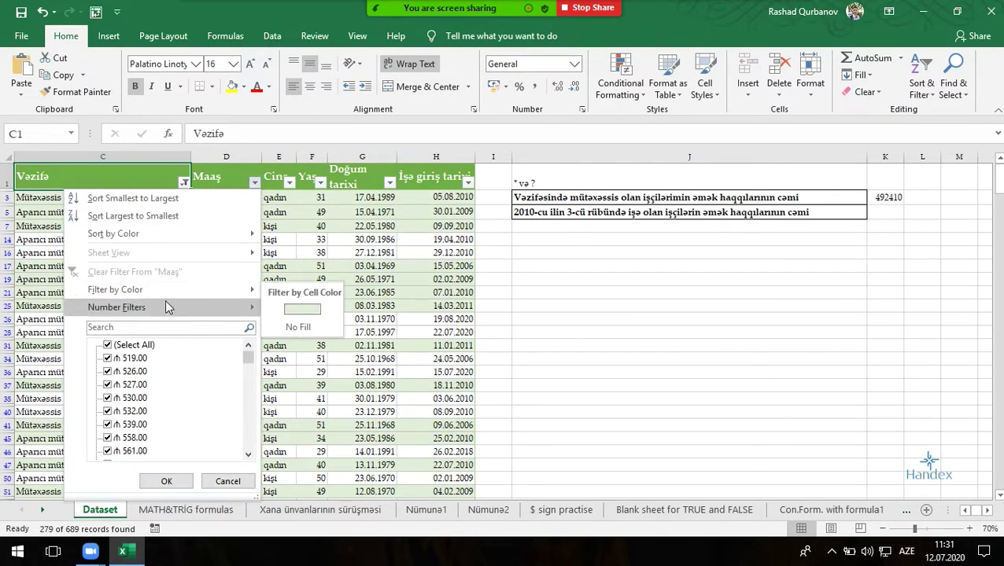
pyautogui.click(323, 399)
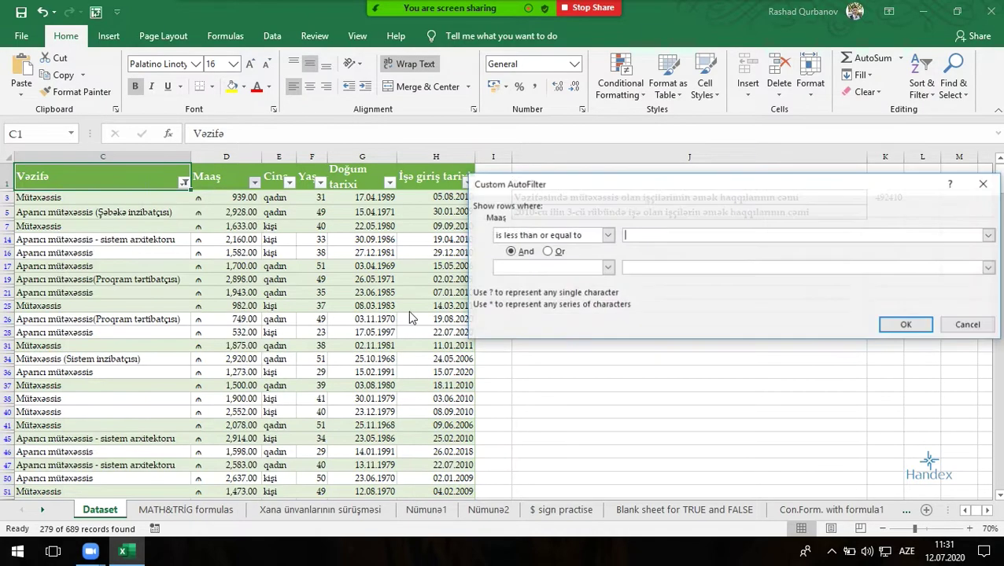
pyautogui.write('1500')
pyautogui.click(907, 325)
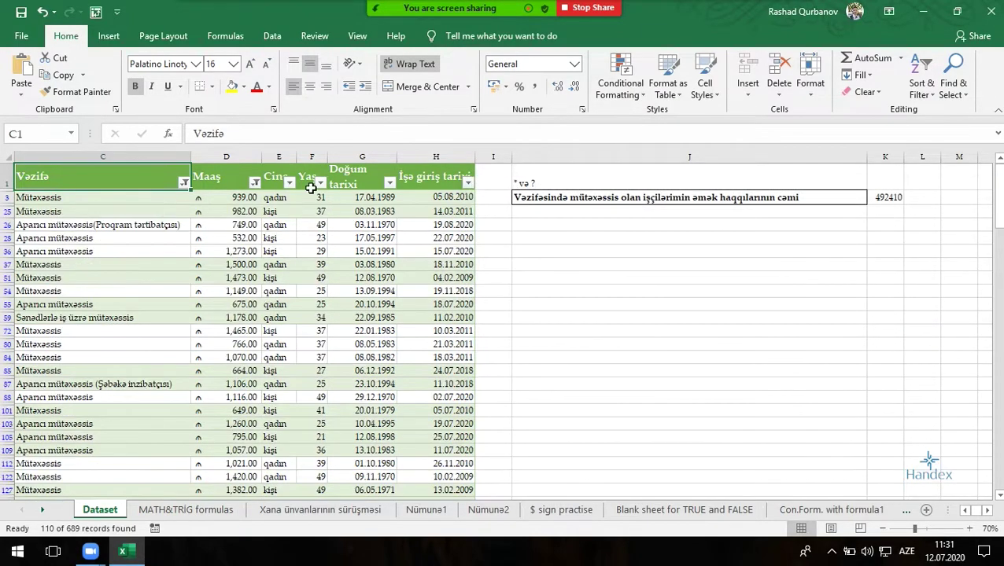
pyautogui.click(221, 200)
pyautogui.hotkey('ctrl', 'shift', 'Down')
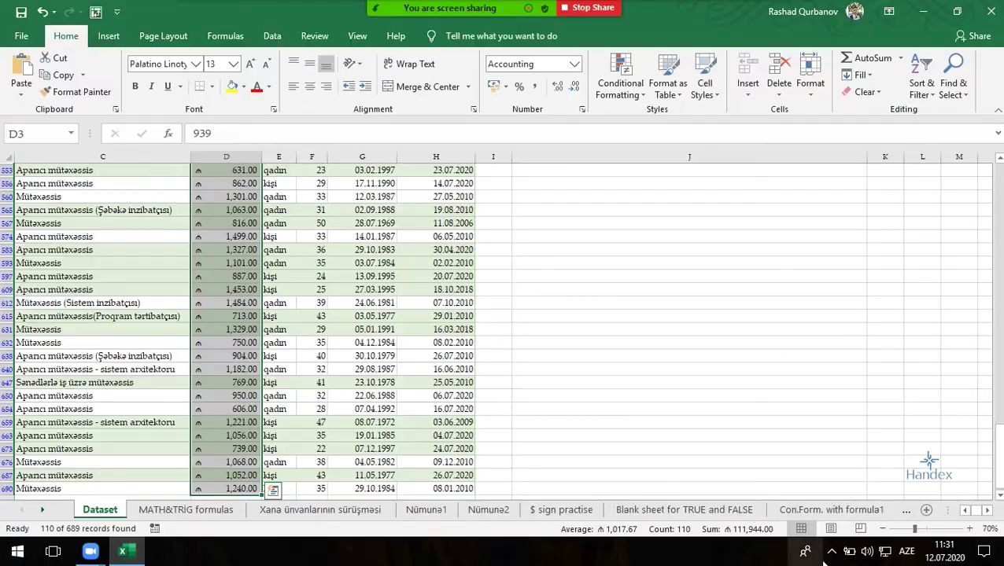